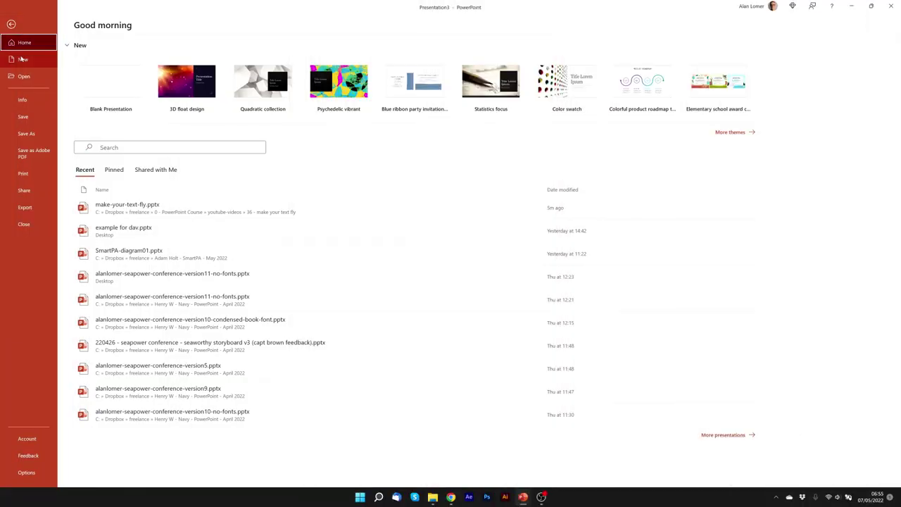
- Create a new blank presentation and change its first slide to the Blank layout
{"action": "left_click", "coordinate": [23, 59]}
{"action": "left_click", "coordinate": [138, 75]}
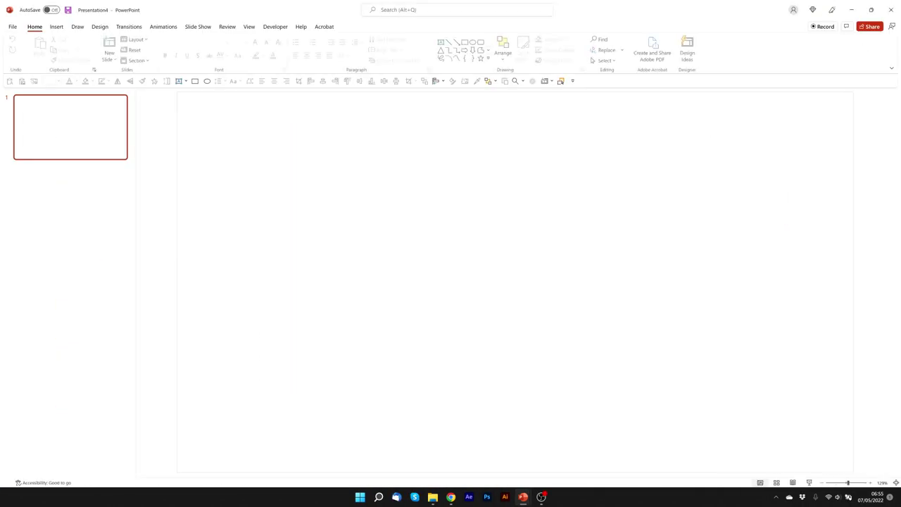
{"action": "right_click", "coordinate": [209, 146]}
{"action": "mouse_move", "coordinate": [243, 182]}
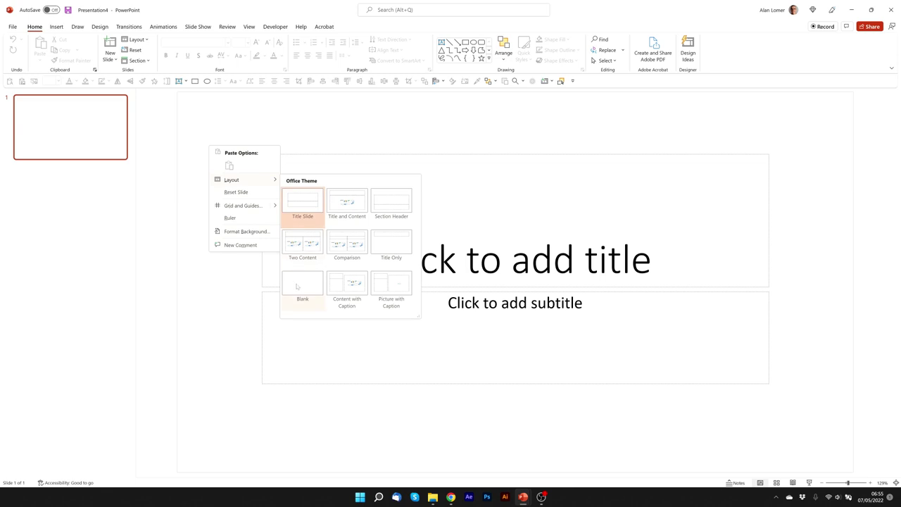
{"action": "left_click", "coordinate": [296, 286]}
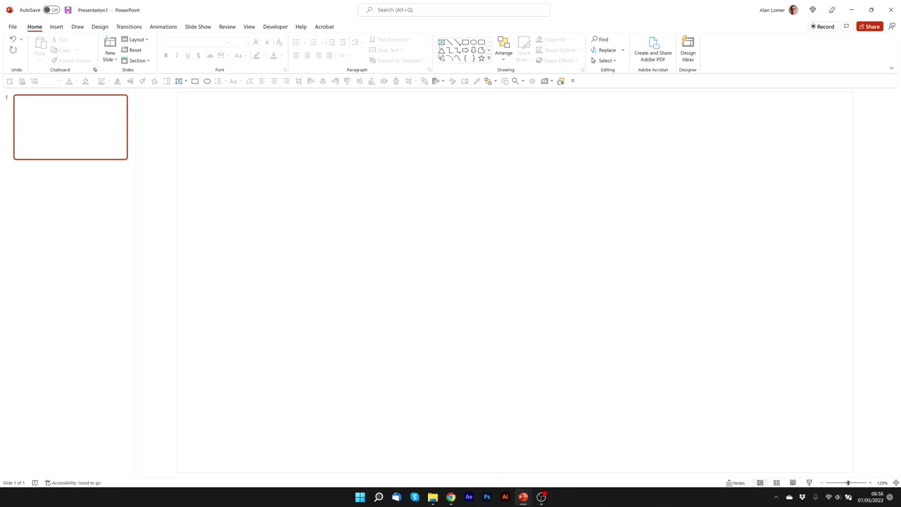
- Insert a text box near the middle of the slide containing the letter "P"
{"action": "left_click", "coordinate": [441, 42]}
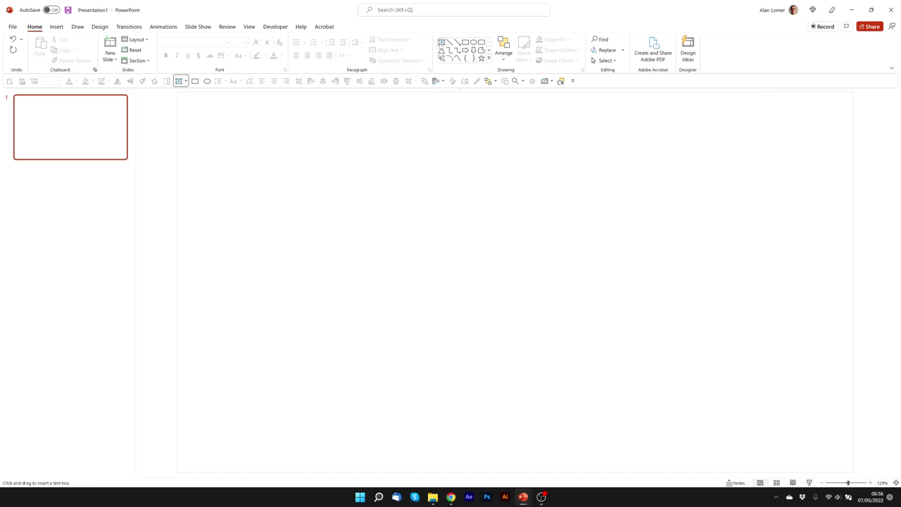
{"action": "left_click", "coordinate": [395, 267]}
{"action": "type", "text": "P"}
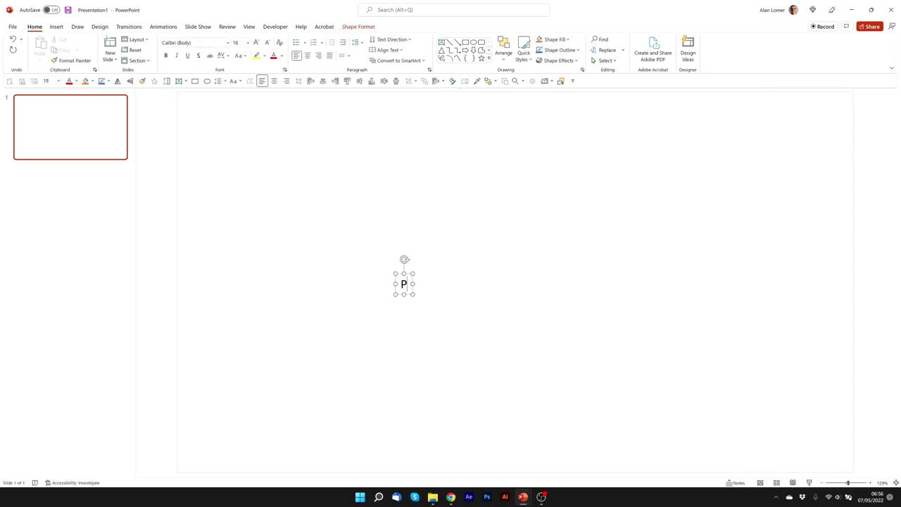
- Format the letter P in the Poppins font at size 180 and make it bold
{"action": "key", "text": "ctrl+a"}
{"action": "left_click", "coordinate": [193, 42]}
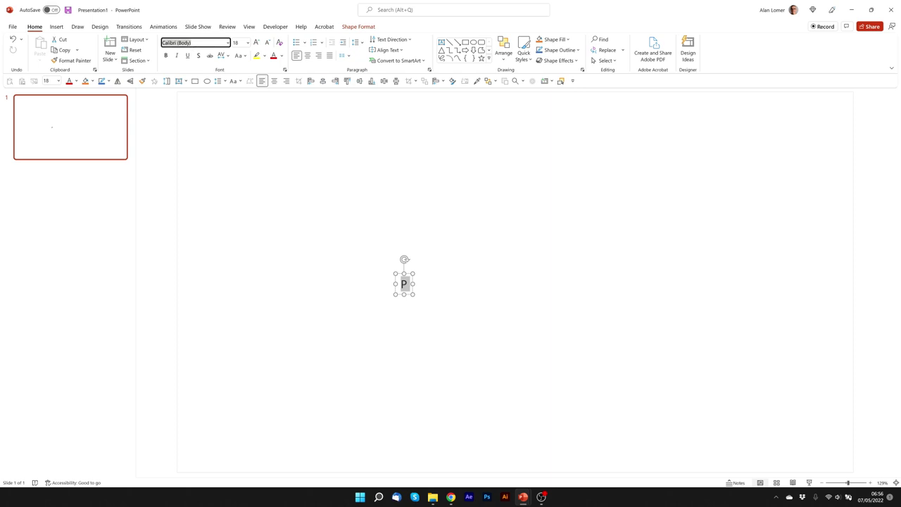
{"action": "type", "text": "Poppins"}
{"action": "key", "text": "Tab"}
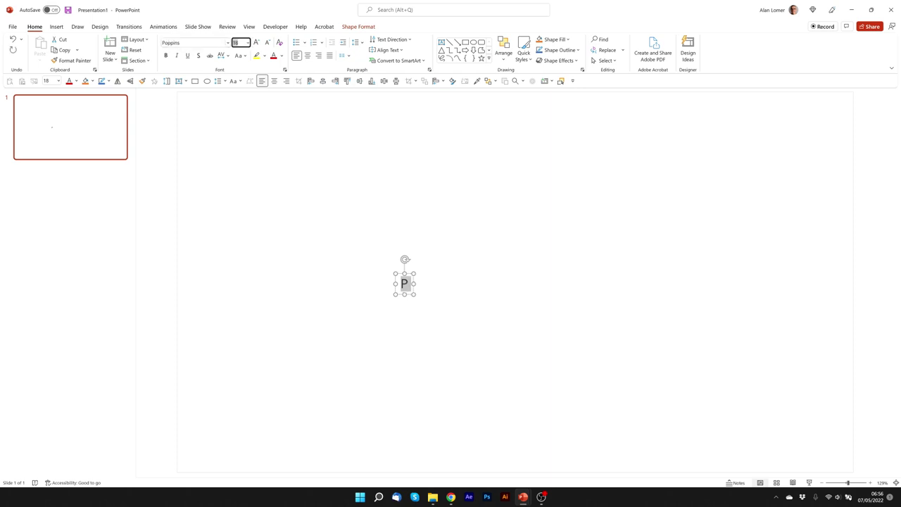
{"action": "type", "text": "180"}
{"action": "key", "text": "Return"}
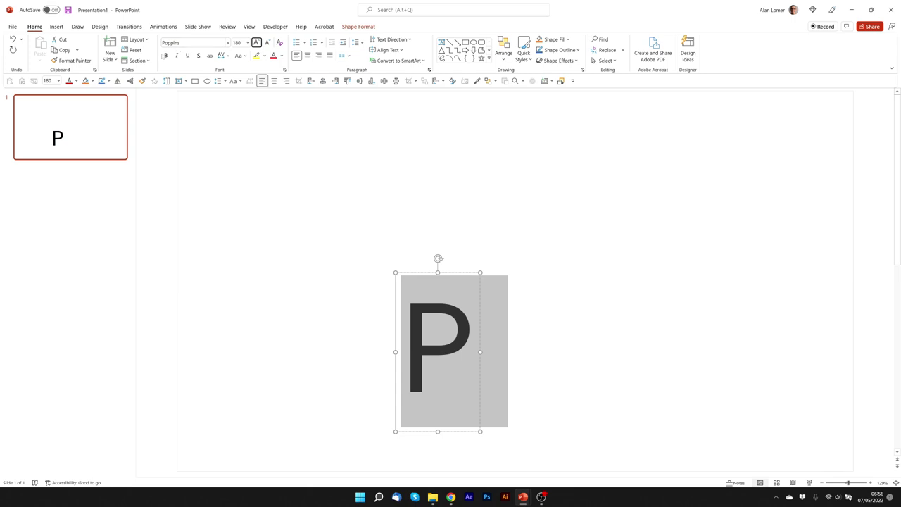
{"action": "key", "text": "ctrl+b"}
- Move the P text box up and to the left, to about mid-height on the slide
{"action": "left_click", "coordinate": [383, 230]}
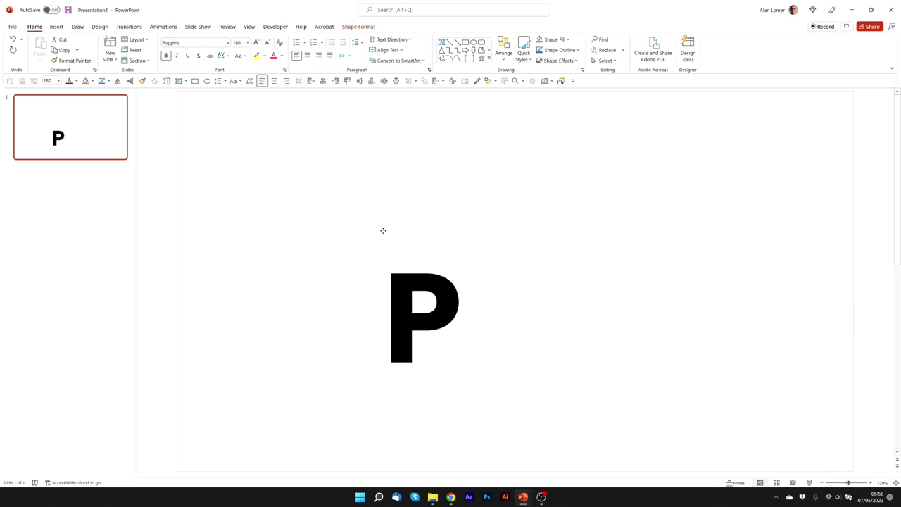
{"action": "left_click_drag", "start_coordinate": [383, 230], "coordinate": [346, 184]}
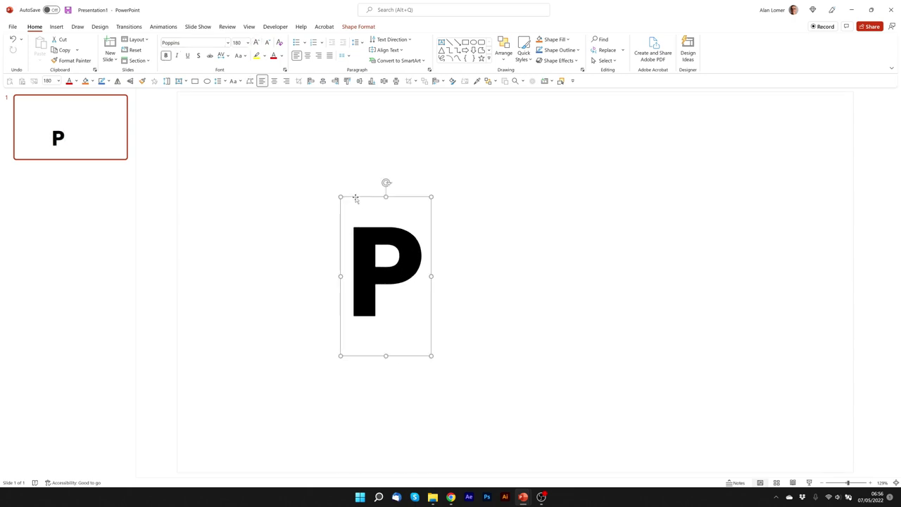
{"action": "left_click", "coordinate": [298, 240]}
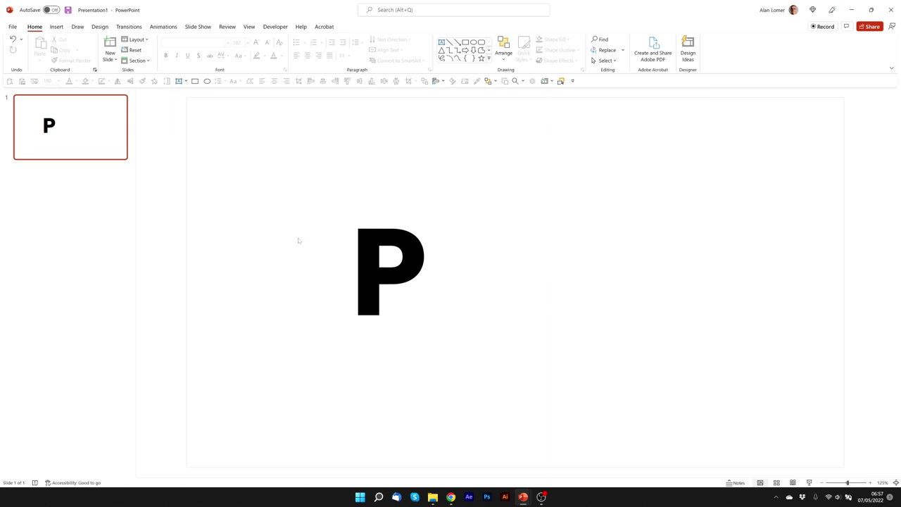
- Add a Custom Path animation of type Curve to the P, arcing up from the letter's centre and down past the slide's lower edge
{"action": "left_click", "coordinate": [351, 275]}
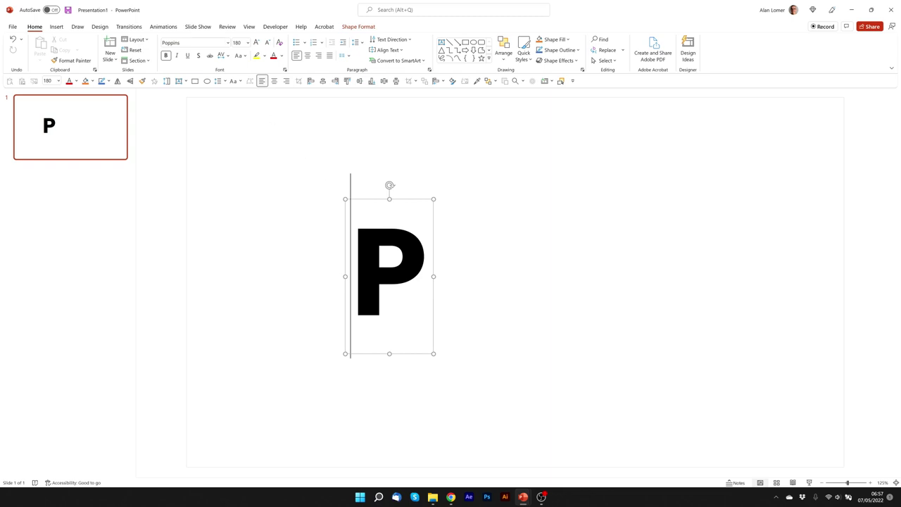
{"action": "left_click", "coordinate": [162, 28]}
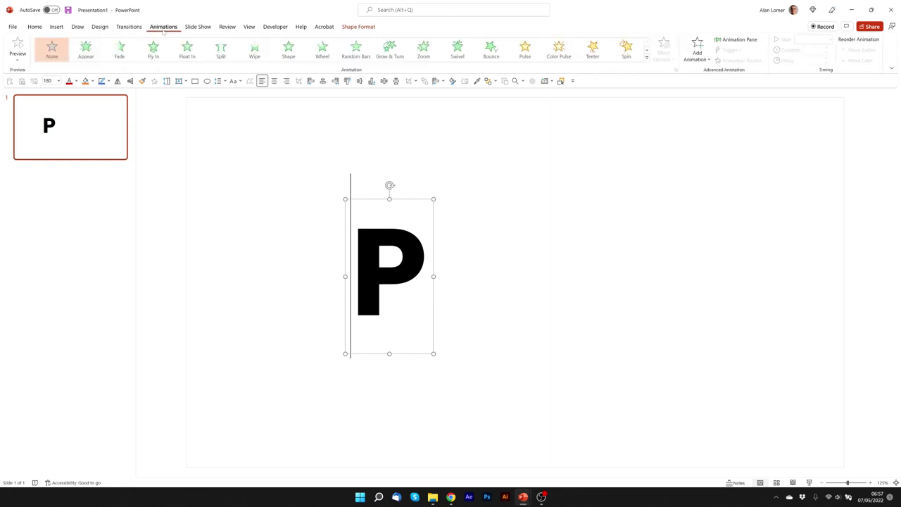
{"action": "left_click", "coordinate": [697, 51]}
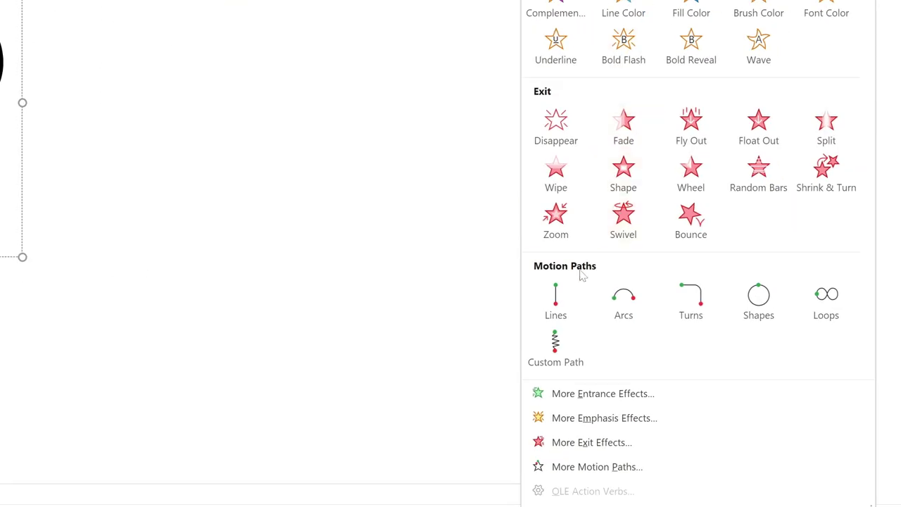
{"action": "left_click", "coordinate": [556, 345]}
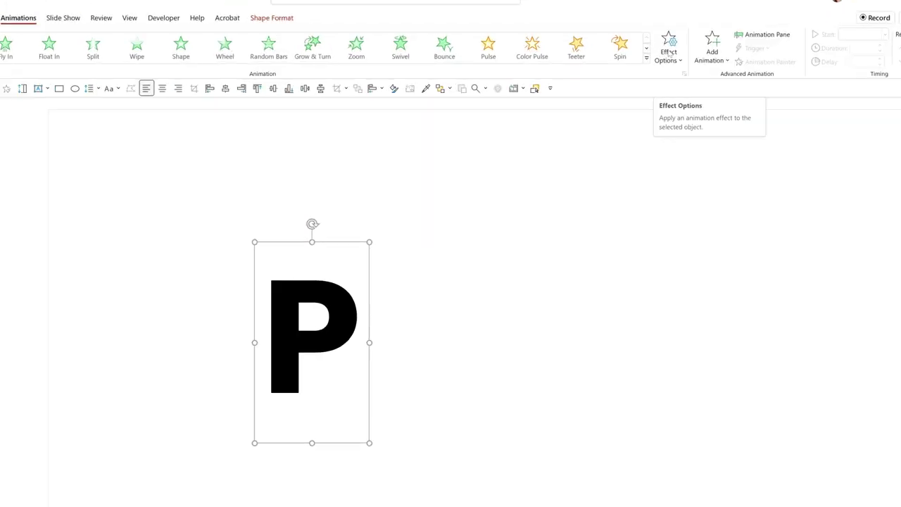
{"action": "left_click", "coordinate": [668, 53]}
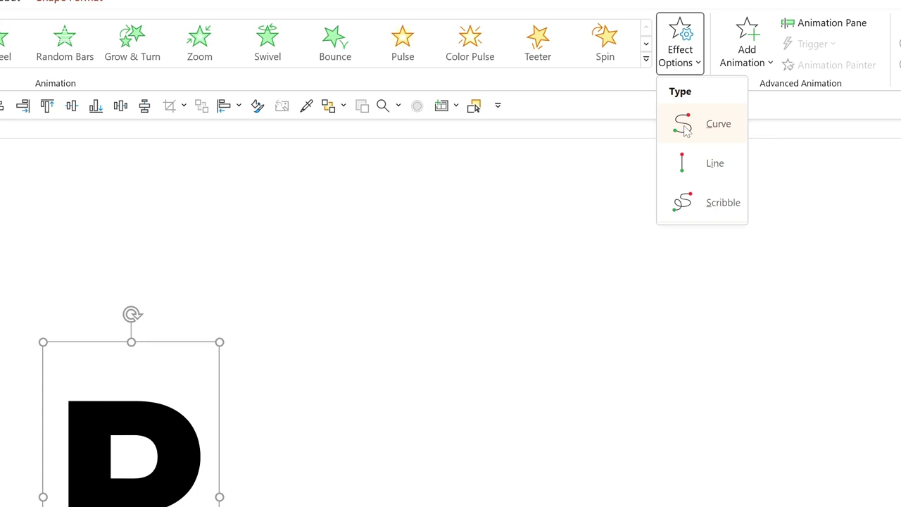
{"action": "left_click", "coordinate": [686, 131]}
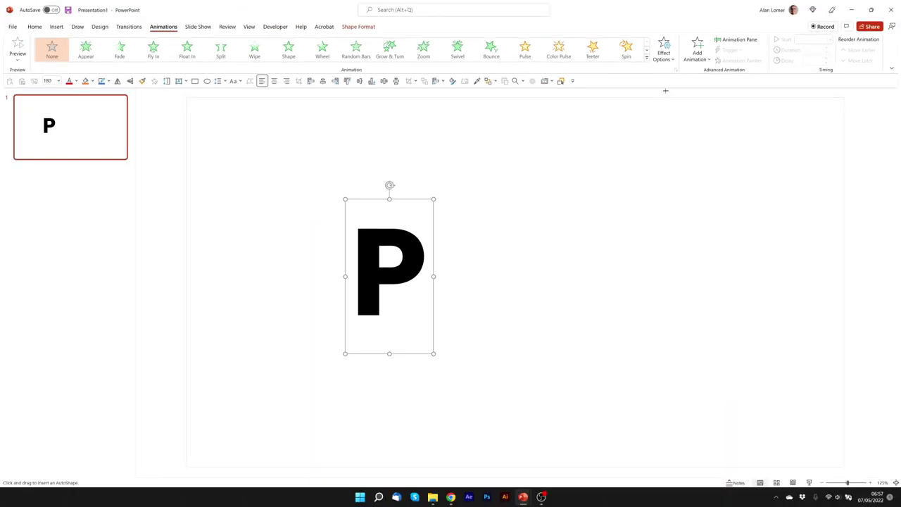
{"action": "left_click", "coordinate": [389, 258]}
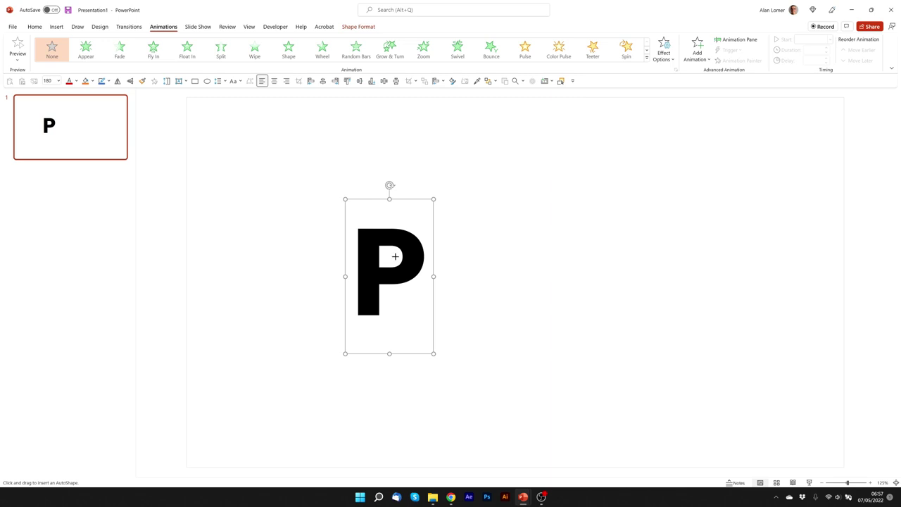
{"action": "left_click", "coordinate": [449, 224]}
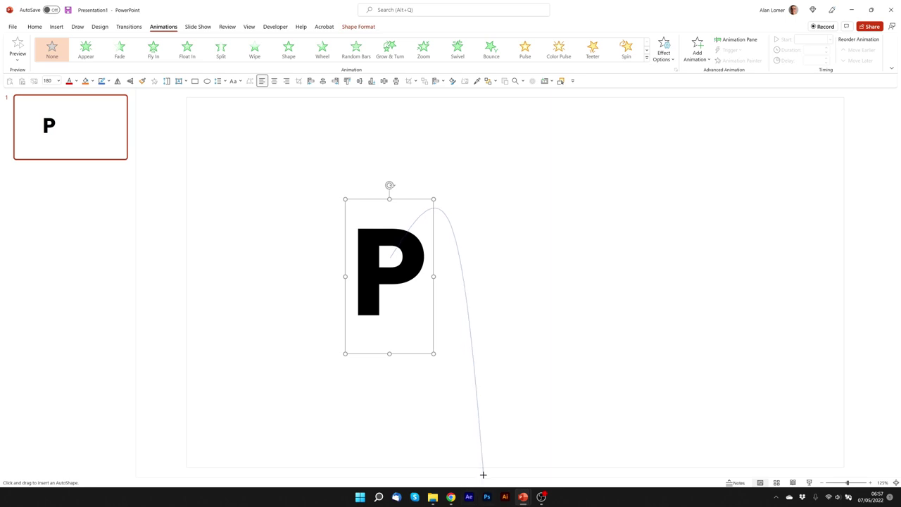
{"action": "double_click", "coordinate": [483, 474]}
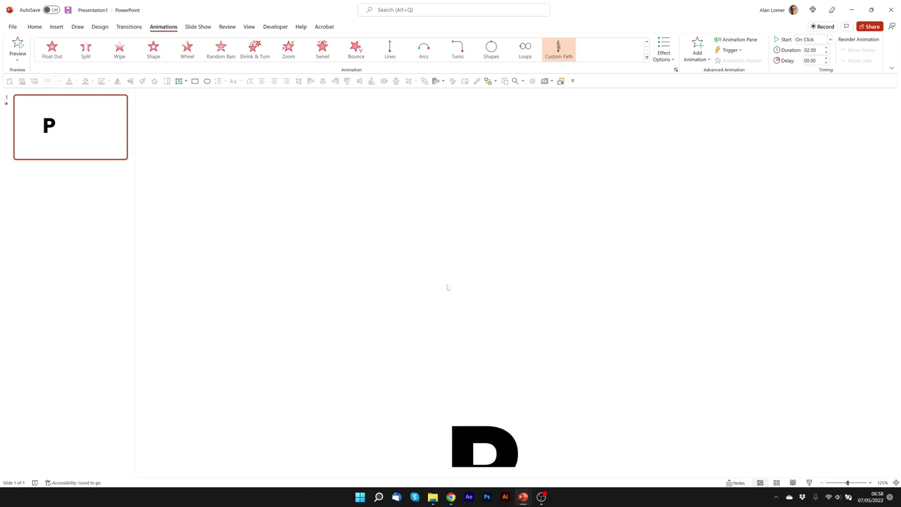
- Edit the motion path's points, moving its end point farther below the slide so the letter finishes fully off the slide
{"action": "scroll", "coordinate": [524, 260], "scroll_direction": "down", "scroll_amount": 2, "text": "ctrl"}
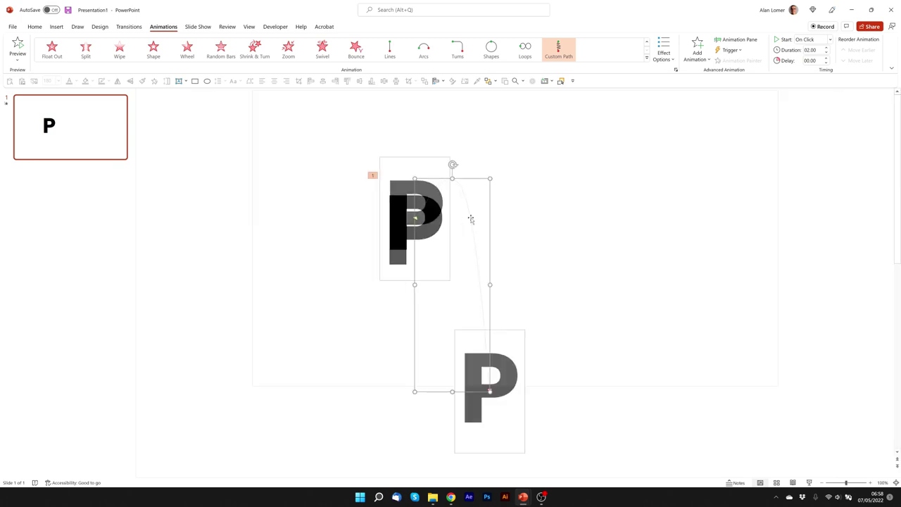
{"action": "right_click", "coordinate": [471, 219]}
{"action": "left_click", "coordinate": [497, 225]}
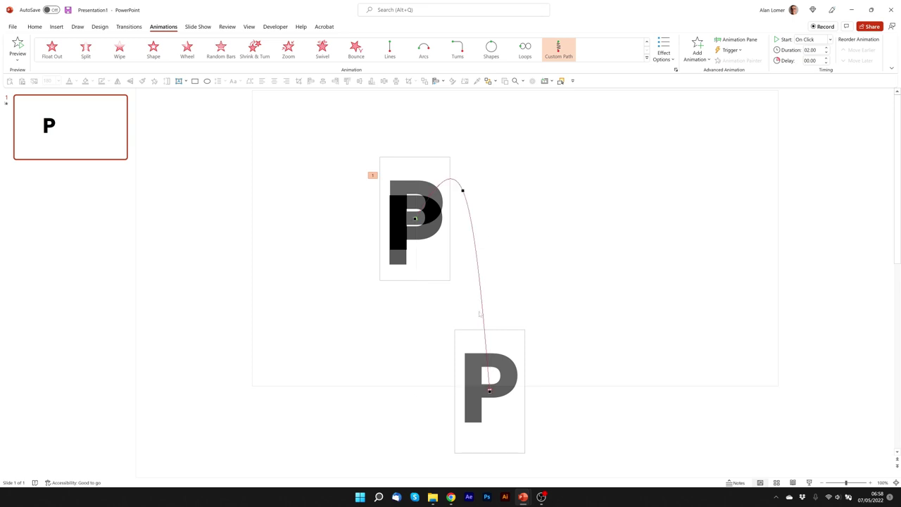
{"action": "left_click", "coordinate": [490, 391]}
{"action": "left_click_drag", "start_coordinate": [489, 390], "coordinate": [492, 431]}
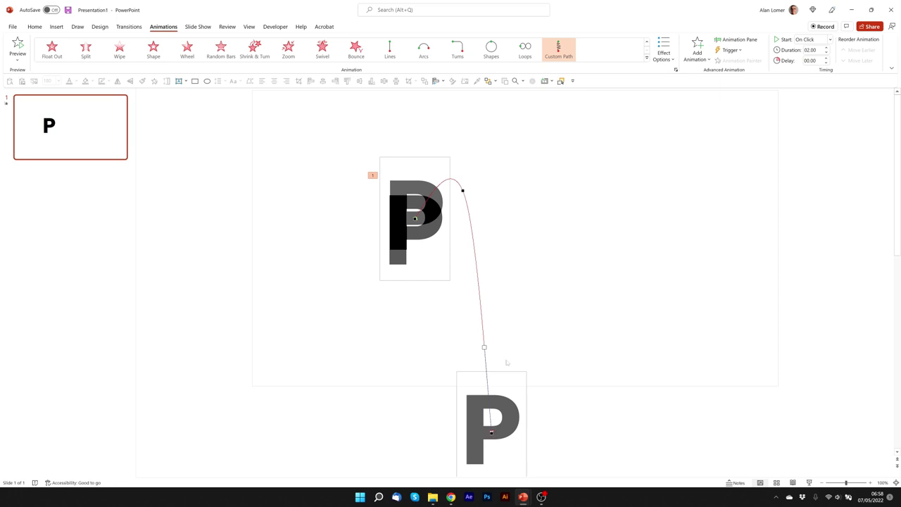
- Finish editing the points and reverse the direction of the letter's motion path
{"action": "left_click", "coordinate": [474, 242]}
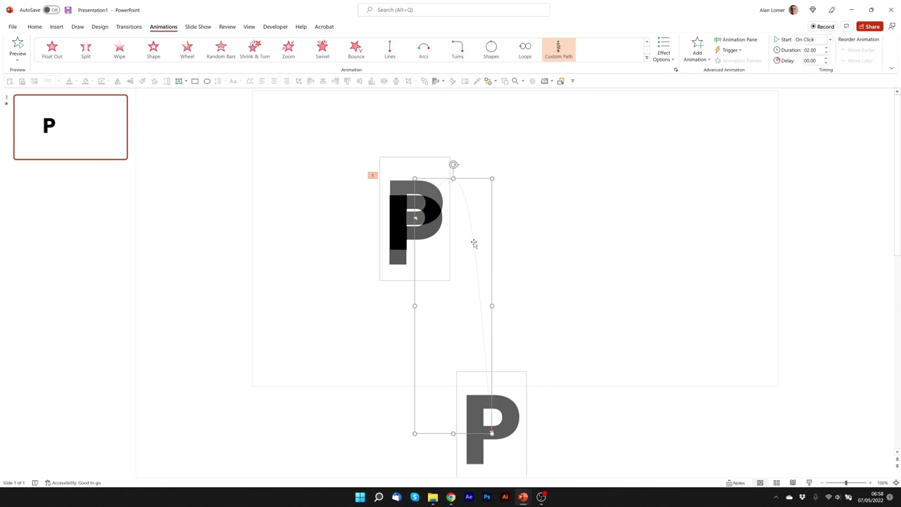
{"action": "right_click", "coordinate": [473, 243]}
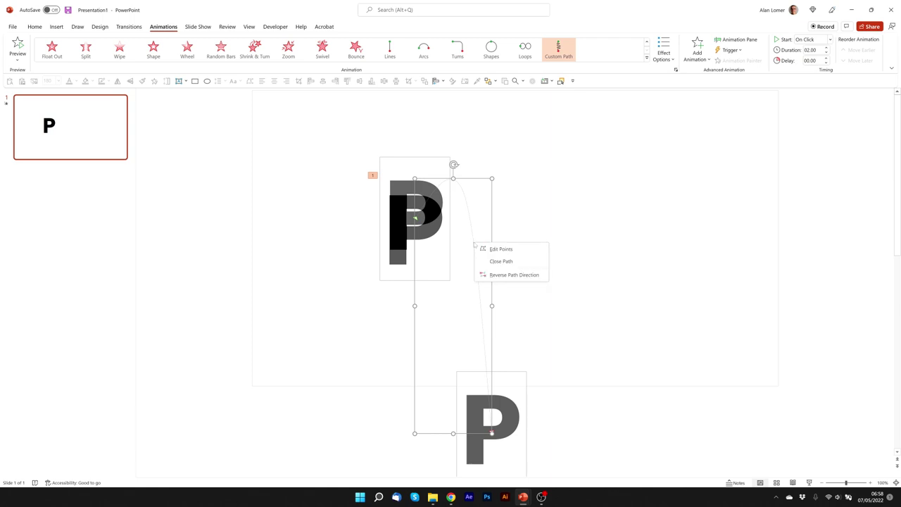
{"action": "left_click", "coordinate": [492, 275]}
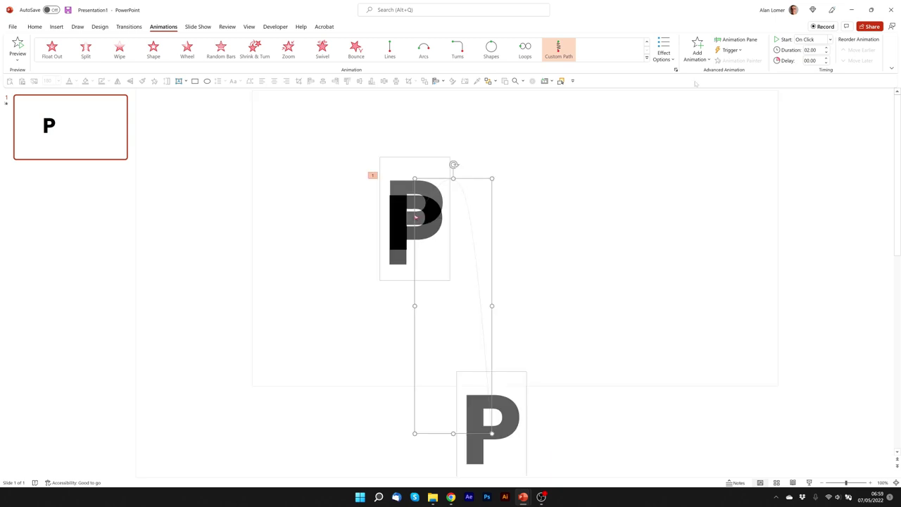
- Give the motion path animation a smooth end of 2 sec, a duration of 1 second and an After Previous start
{"action": "left_click", "coordinate": [725, 40]}
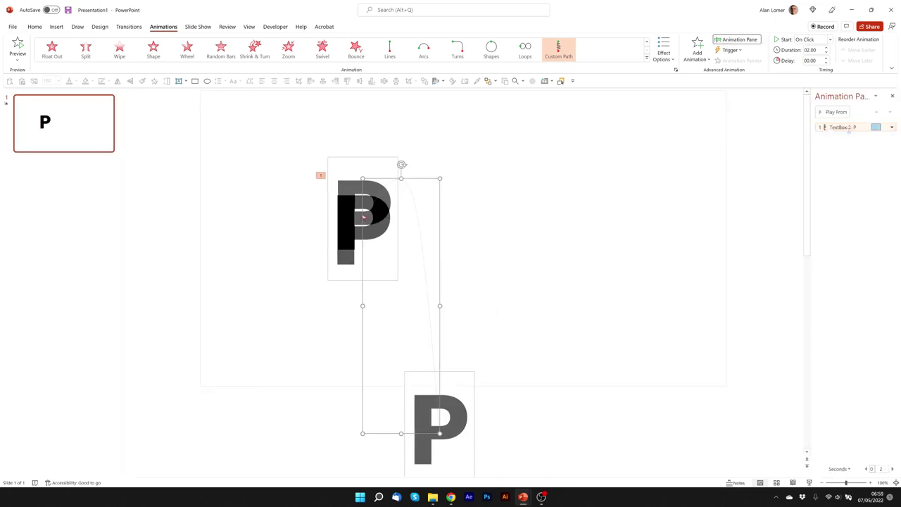
{"action": "double_click", "coordinate": [847, 127]}
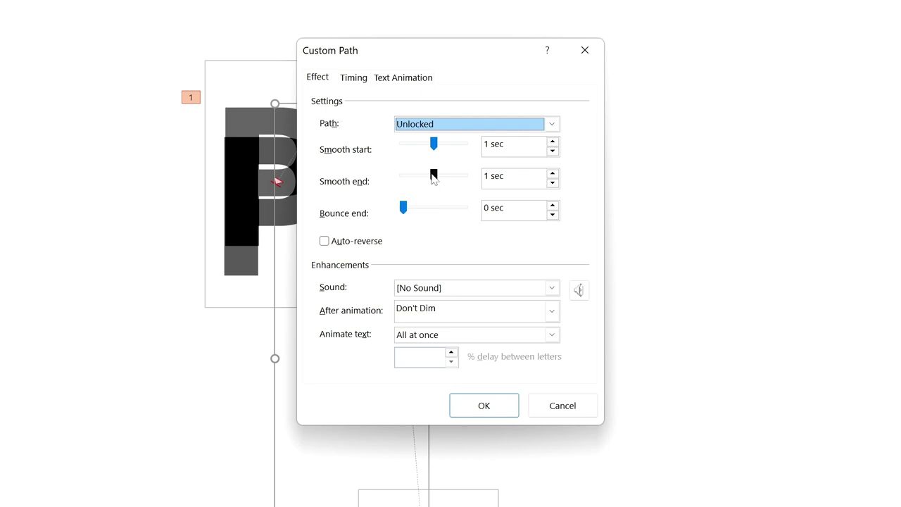
{"action": "left_click_drag", "start_coordinate": [434, 176], "coordinate": [484, 191]}
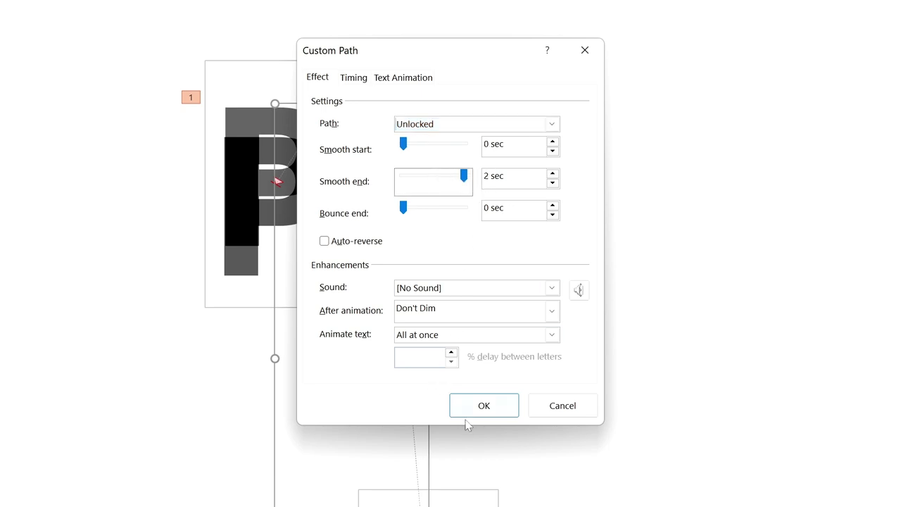
{"action": "left_click", "coordinate": [478, 412]}
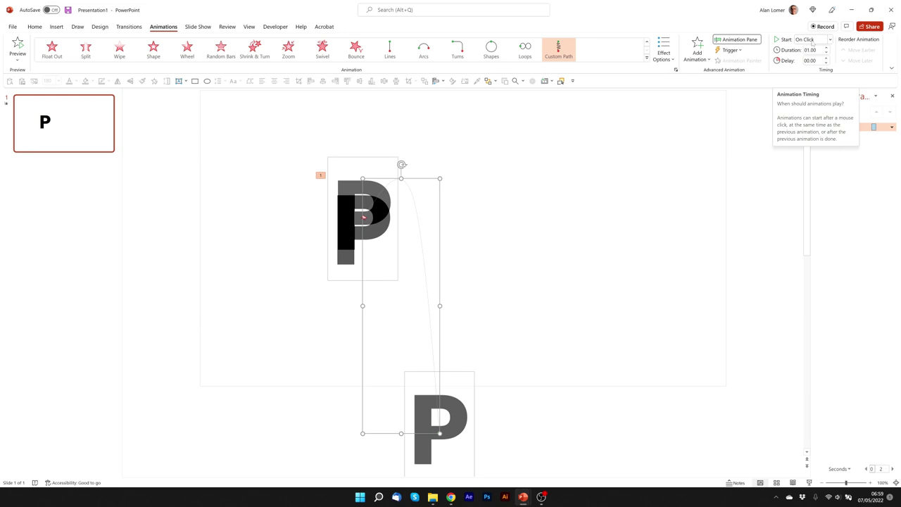
{"action": "left_click", "coordinate": [811, 43]}
{"action": "left_click", "coordinate": [816, 71]}
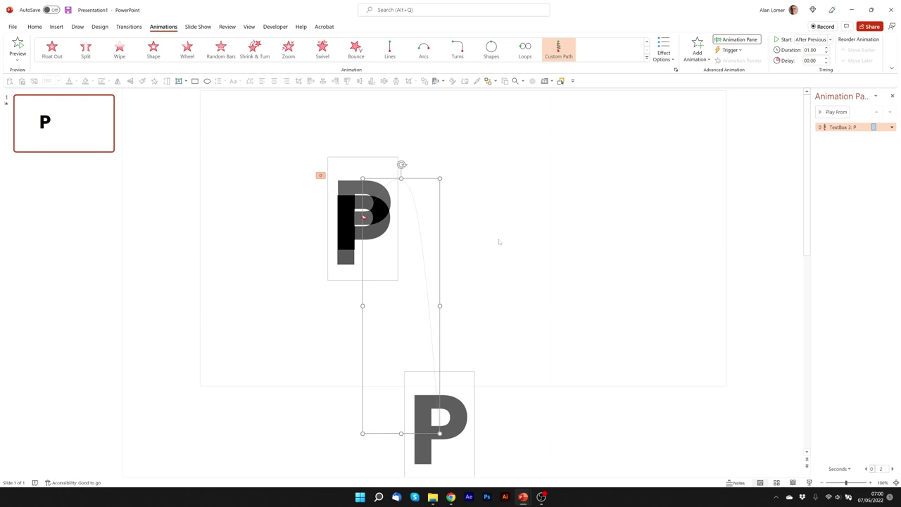
- Add a Spin emphasis animation to the letter P on top of its motion path
{"action": "left_click", "coordinate": [695, 55]}
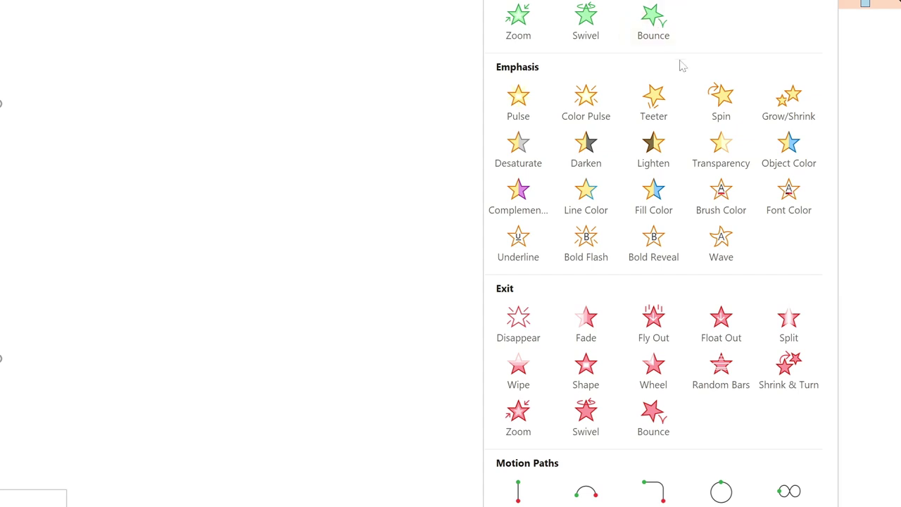
{"action": "left_click", "coordinate": [722, 100]}
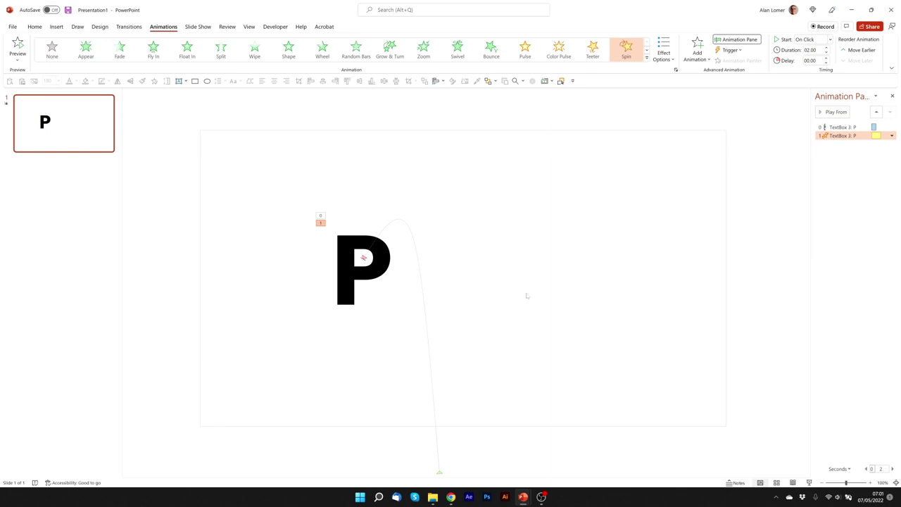
- Set the letter P's Spin animation to a custom amount of 10° clockwise and enable Auto-reverse
{"action": "double_click", "coordinate": [848, 135]}
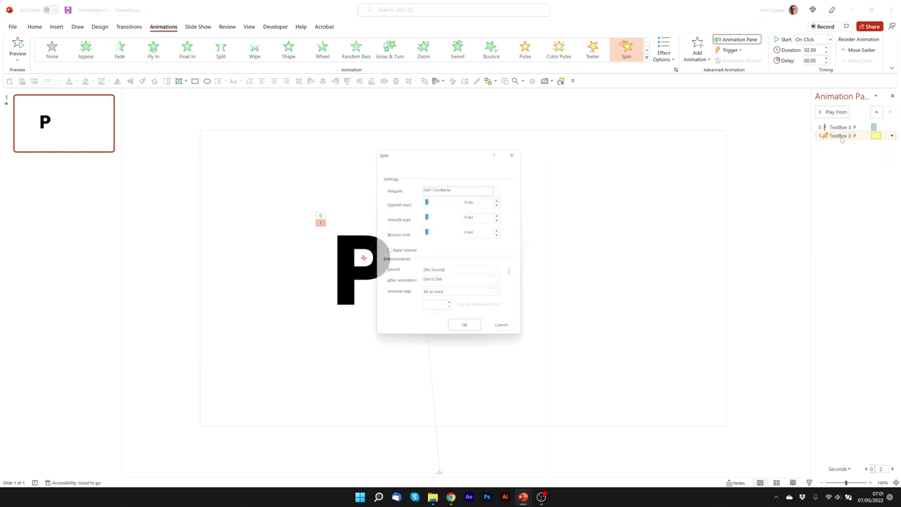
{"action": "left_click", "coordinate": [424, 129]}
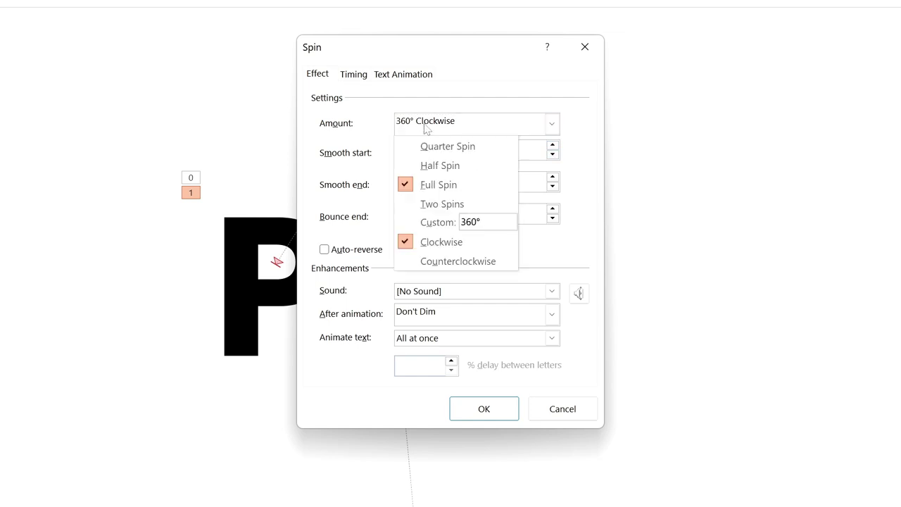
{"action": "left_click", "coordinate": [432, 224]}
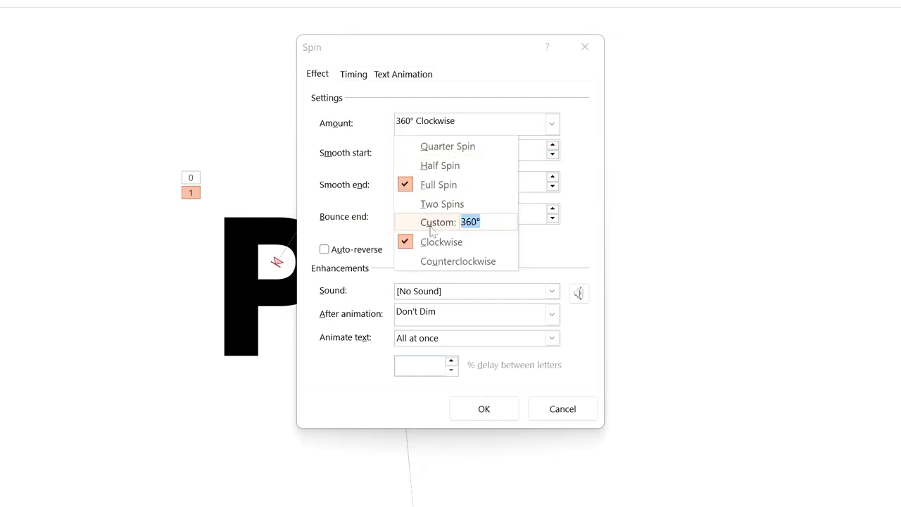
{"action": "type", "text": "10"}
{"action": "key", "text": "Return"}
{"action": "left_click", "coordinate": [324, 250]}
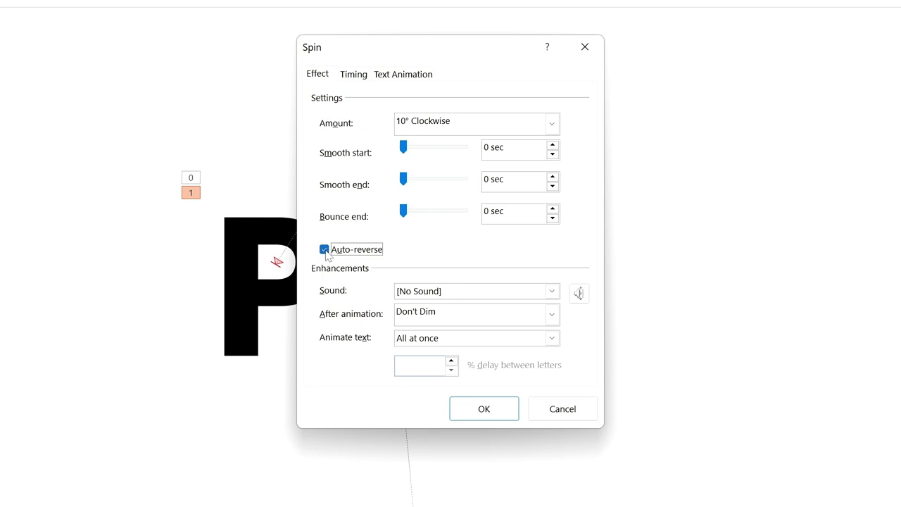
{"action": "left_click", "coordinate": [483, 408]}
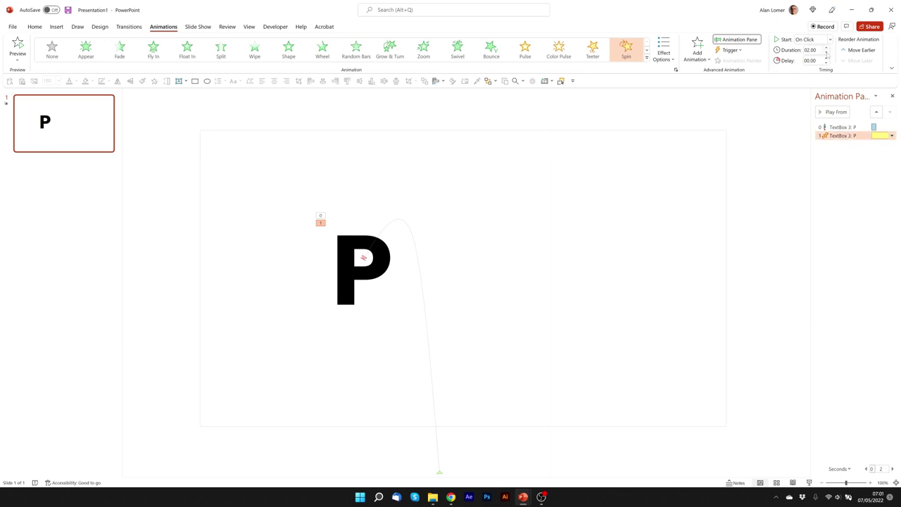
- Give the letter P's Spin animation a duration of 0.25 seconds and a With Previous start
{"action": "left_click", "coordinate": [827, 55]}
{"action": "left_click", "coordinate": [826, 54]}
{"action": "left_click", "coordinate": [829, 39]}
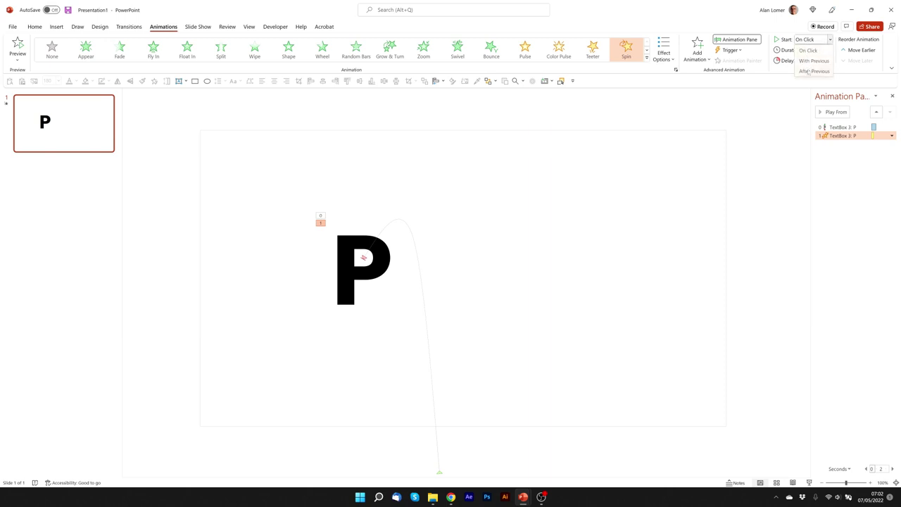
{"action": "left_click", "coordinate": [809, 62]}
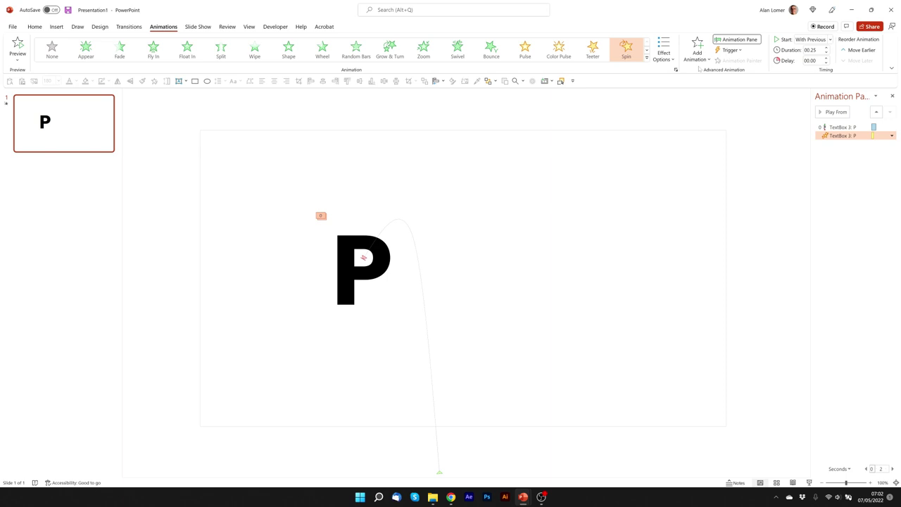
- Add a second Spin emphasis animation to the letter P, set to 10° counterclockwise with Auto-reverse
{"action": "left_click", "coordinate": [696, 51]}
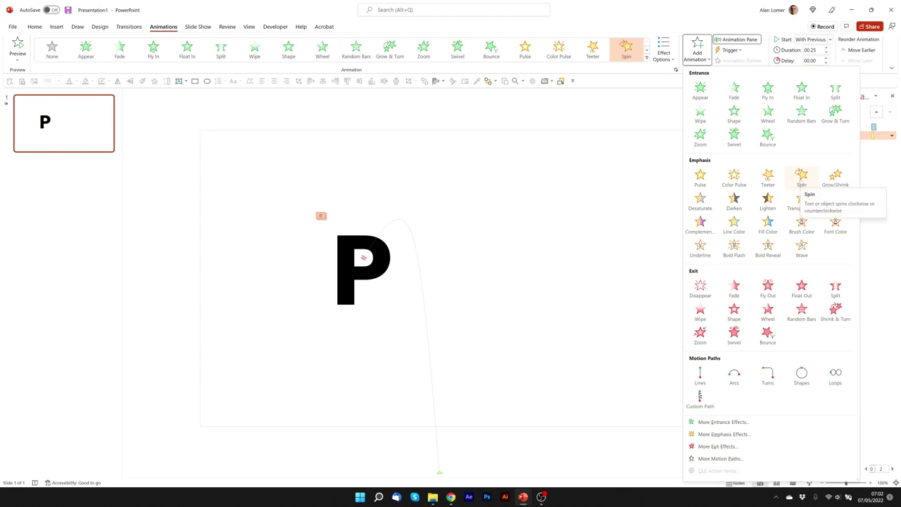
{"action": "left_click", "coordinate": [800, 180]}
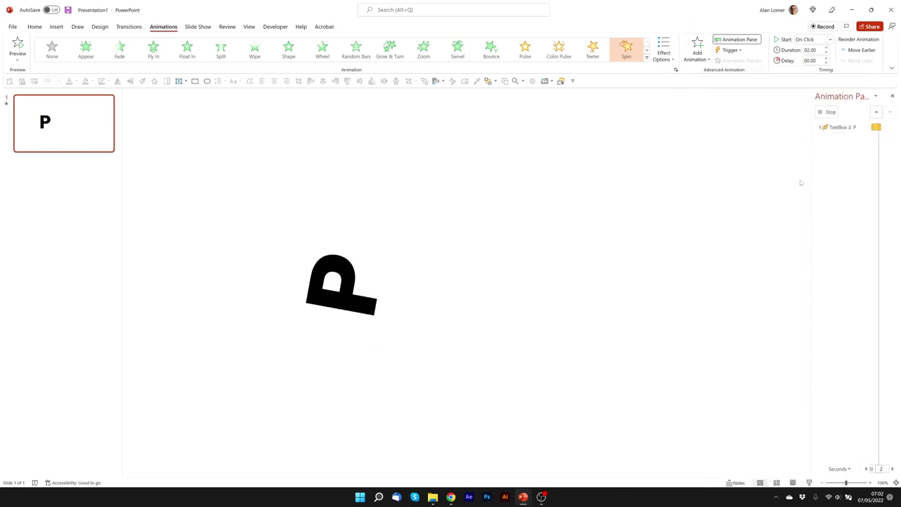
{"action": "double_click", "coordinate": [841, 127]}
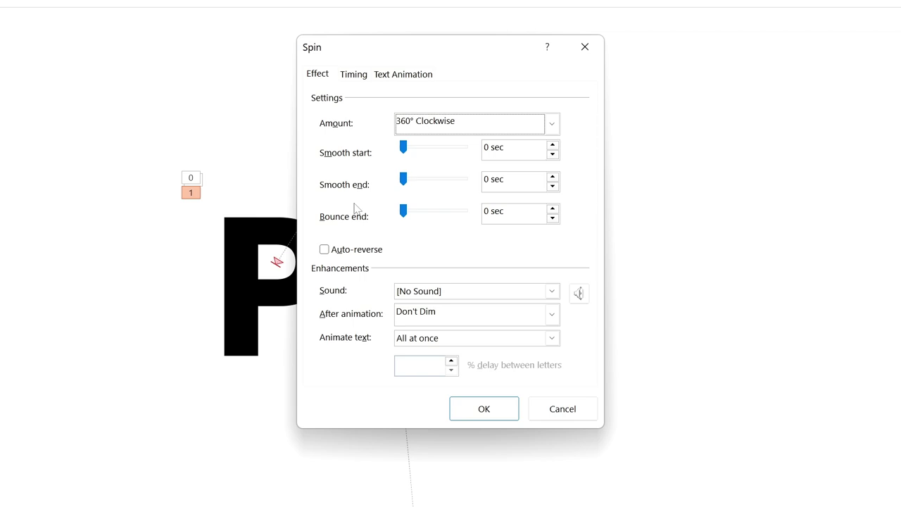
{"action": "left_click", "coordinate": [445, 191]}
{"action": "left_click", "coordinate": [437, 222]}
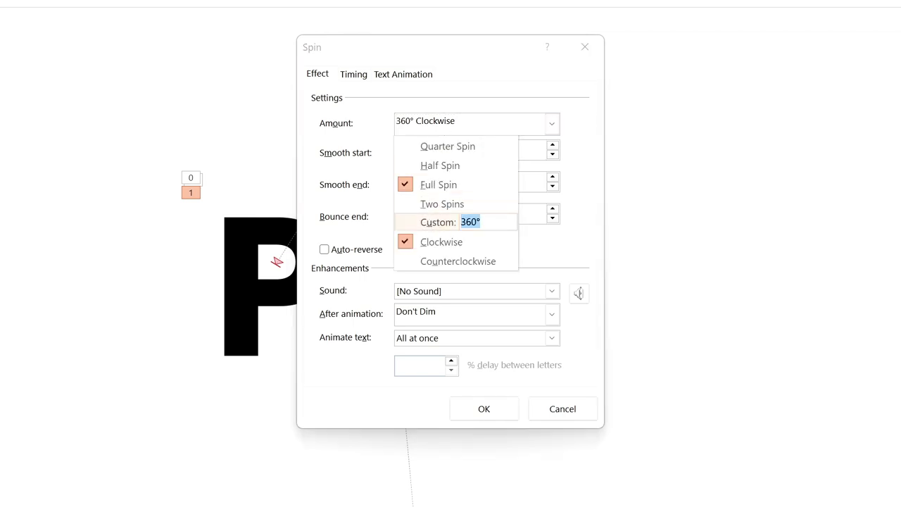
{"action": "type", "text": "10"}
{"action": "key", "text": "Tab"}
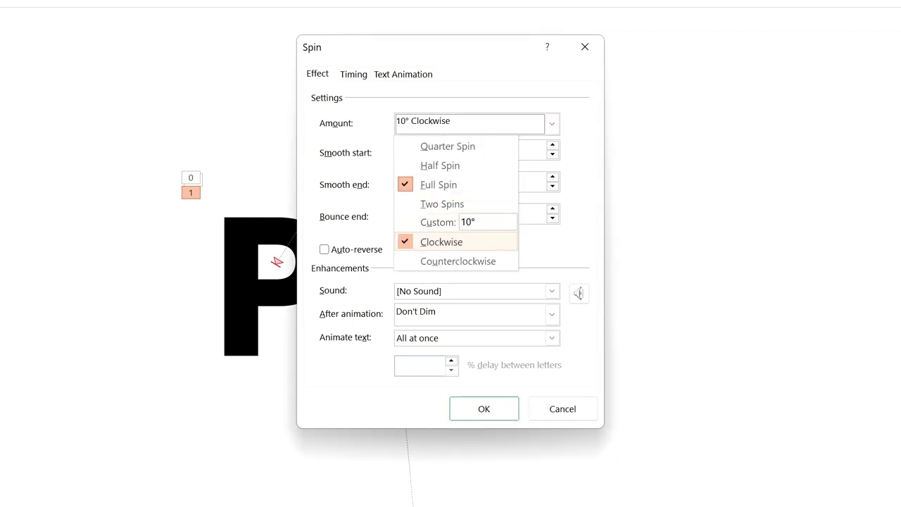
{"action": "left_click", "coordinate": [458, 262]}
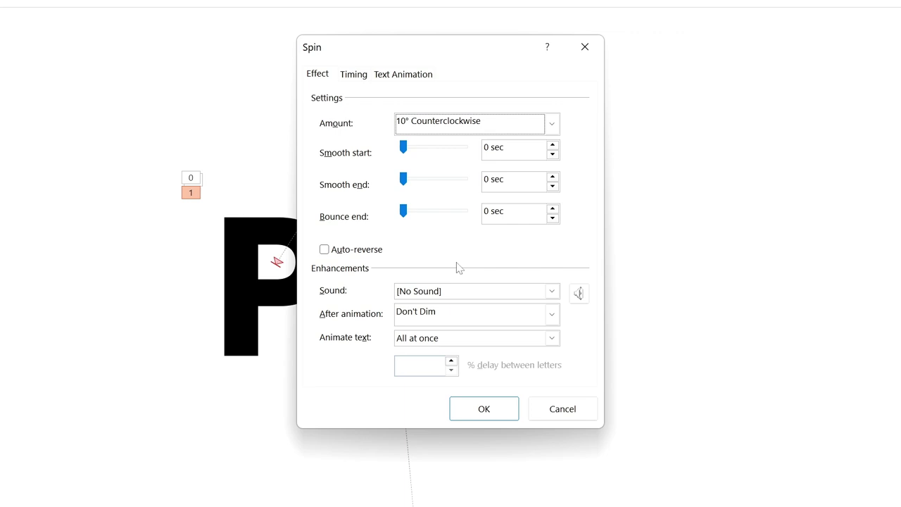
{"action": "left_click", "coordinate": [324, 250]}
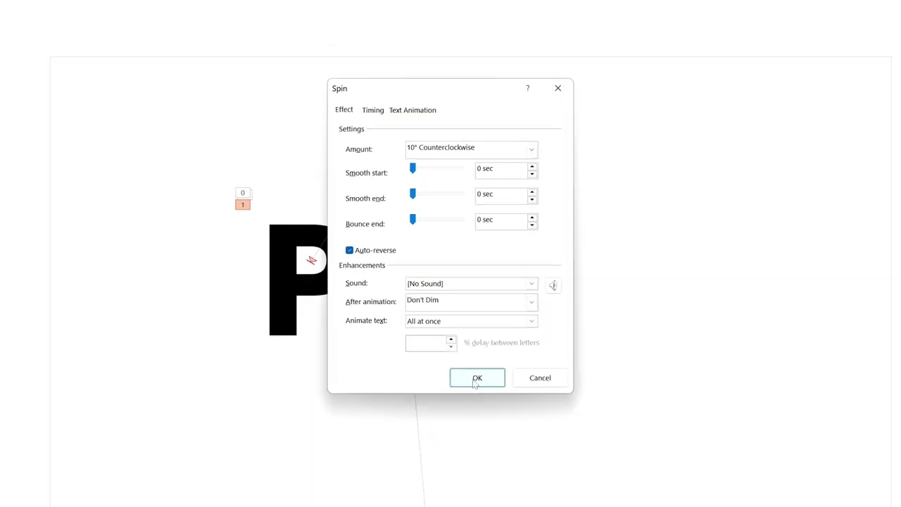
{"action": "left_click", "coordinate": [475, 383]}
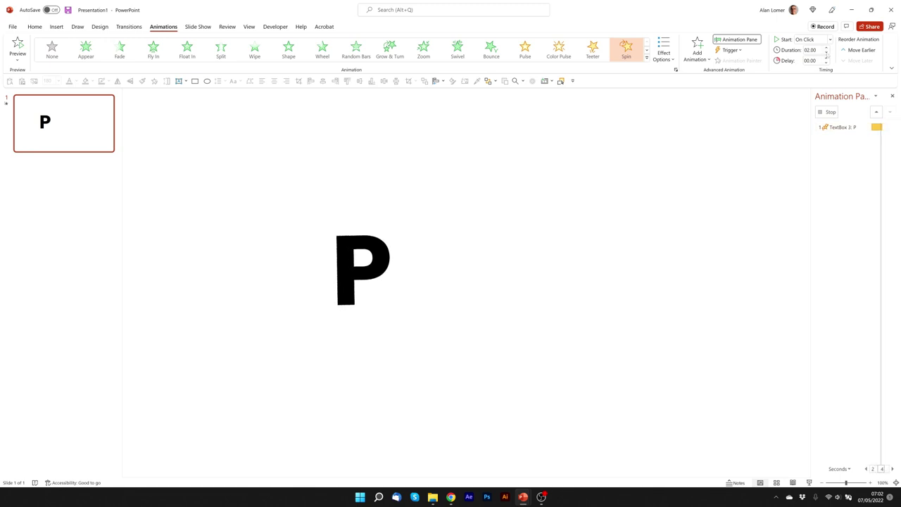
- Give the second Spin animation a With Previous start, a duration of 0.25 seconds and a delay of 0.50 seconds
{"action": "left_click", "coordinate": [816, 40]}
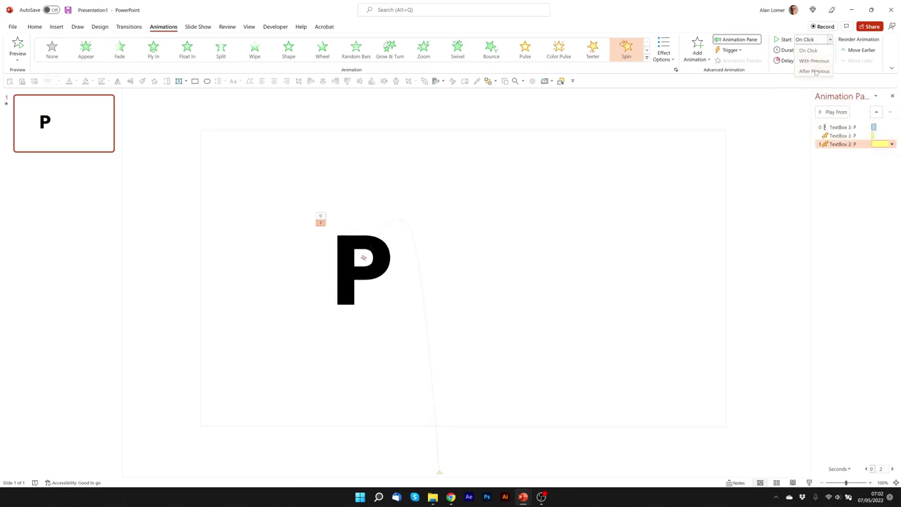
{"action": "left_click", "coordinate": [813, 61]}
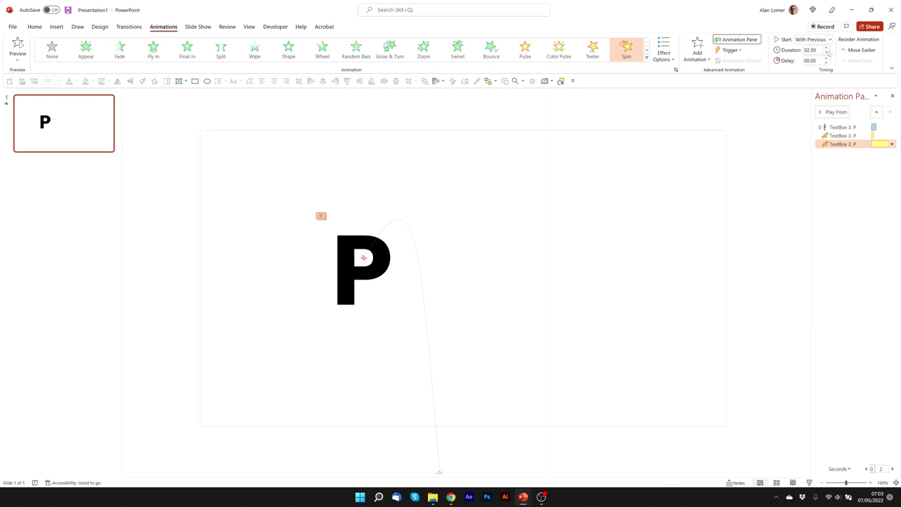
{"action": "left_click", "coordinate": [826, 54]}
{"action": "left_click", "coordinate": [826, 54]}
{"action": "left_click", "coordinate": [826, 58]}
{"action": "left_click", "coordinate": [827, 58]}
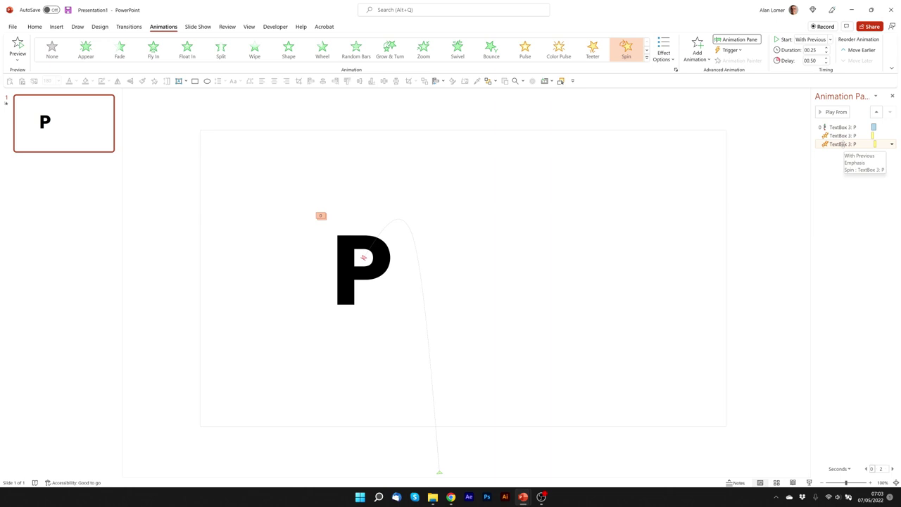
{"action": "left_click", "coordinate": [841, 144]}
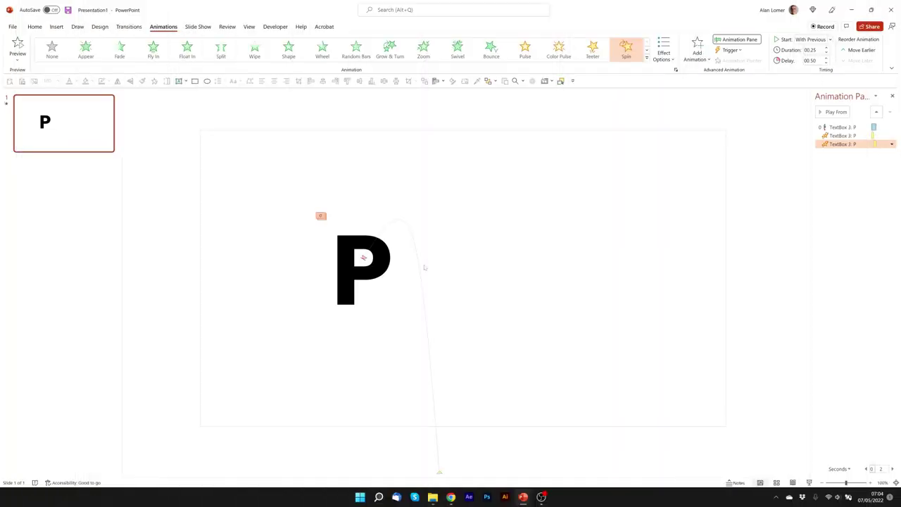
- Duplicate the animated letter P and place the copy directly to its right, level with the original
{"action": "left_click", "coordinate": [328, 257]}
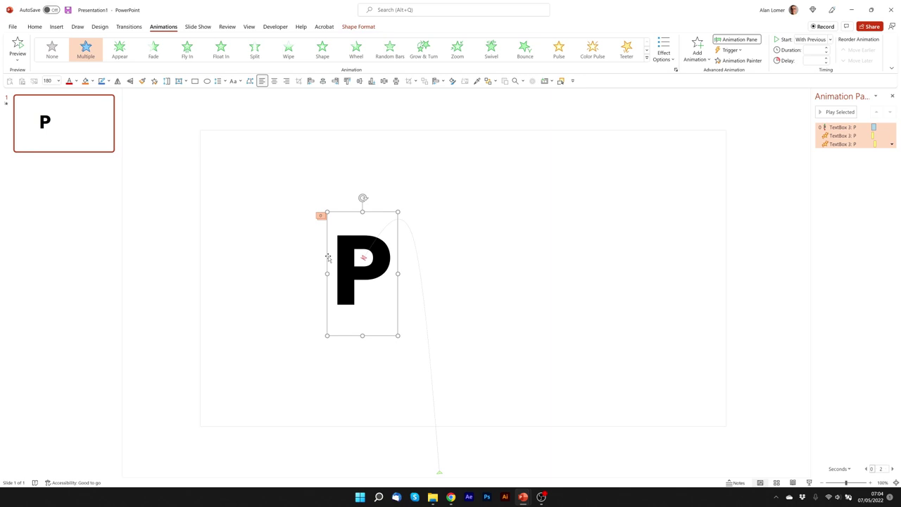
{"action": "key", "text": "ctrl+d"}
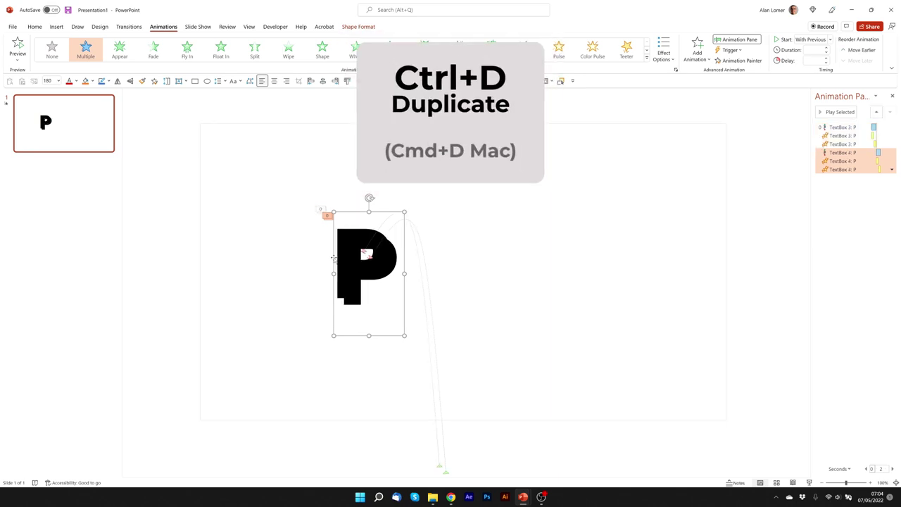
{"action": "left_click_drag", "start_coordinate": [334, 247], "coordinate": [392, 244]}
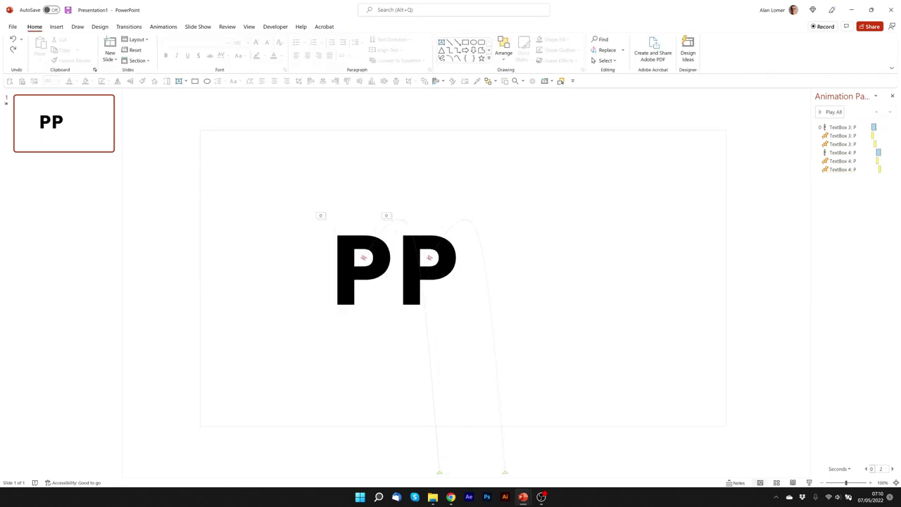
- Replace the text of the duplicated letter with D
{"action": "left_click", "coordinate": [443, 265]}
{"action": "double_click", "coordinate": [443, 264]}
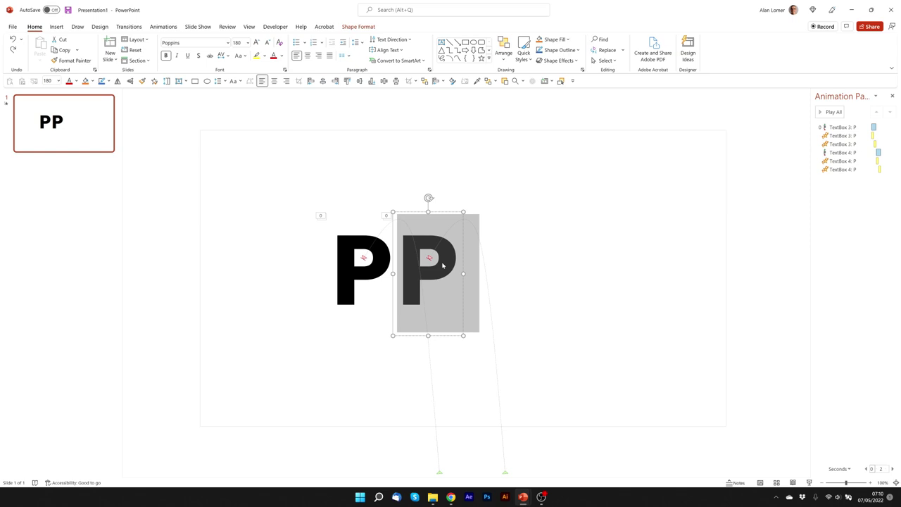
{"action": "type", "text": "D"}
{"action": "left_click", "coordinate": [337, 336]}
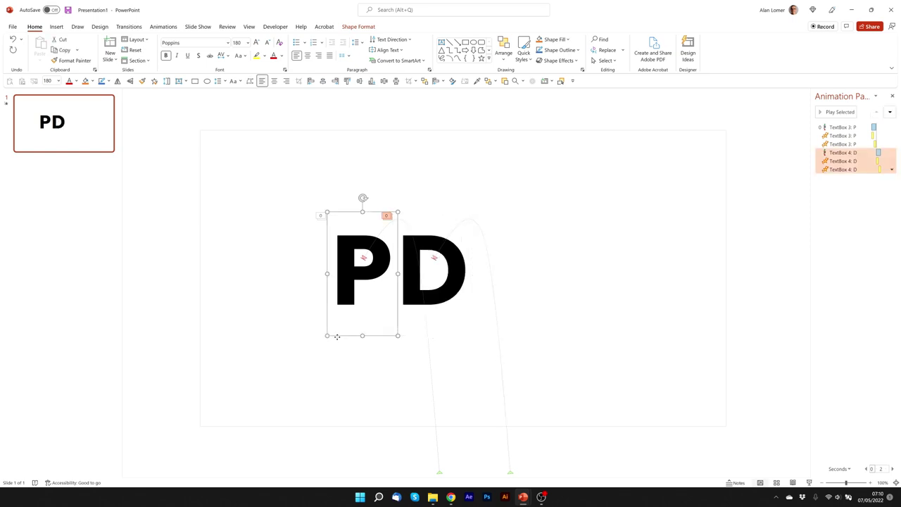
- Edit the points of the letter D's motion path, lowering its peak slightly and bulging its descending part outward
{"action": "left_click", "coordinate": [488, 262]}
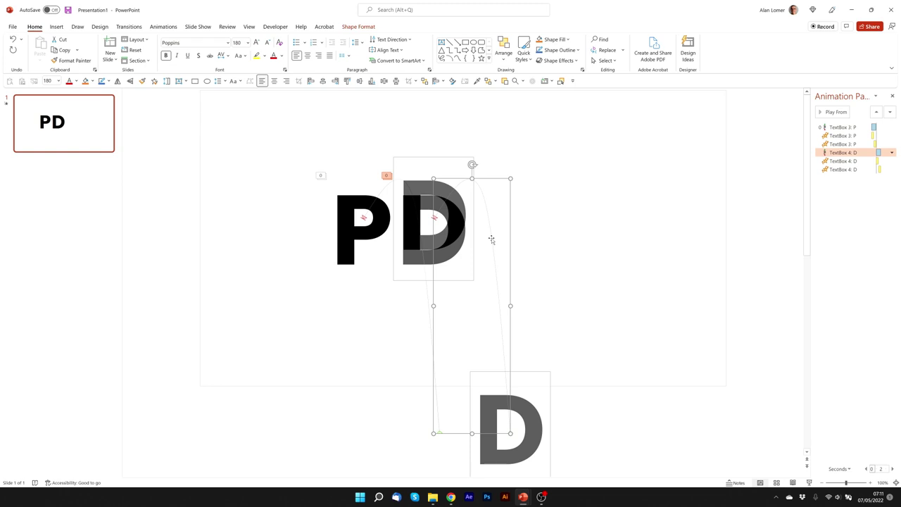
{"action": "right_click", "coordinate": [491, 240]}
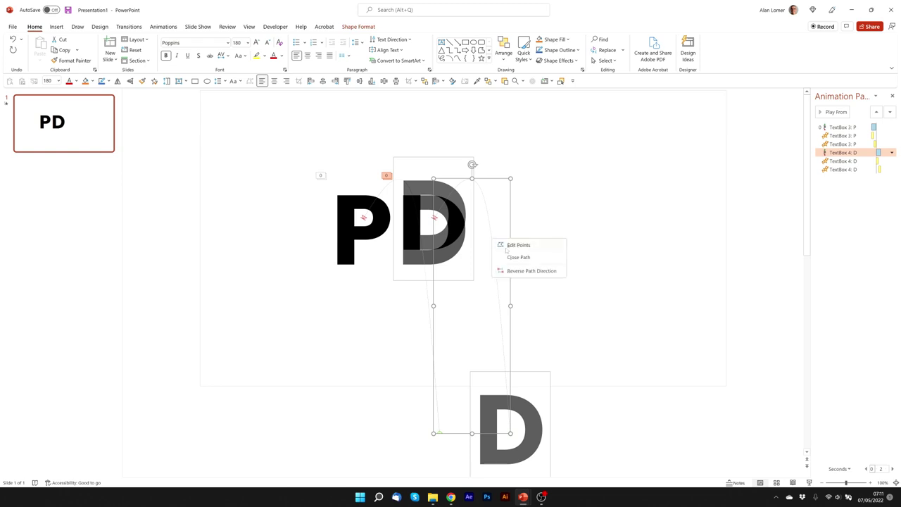
{"action": "left_click", "coordinate": [509, 244]}
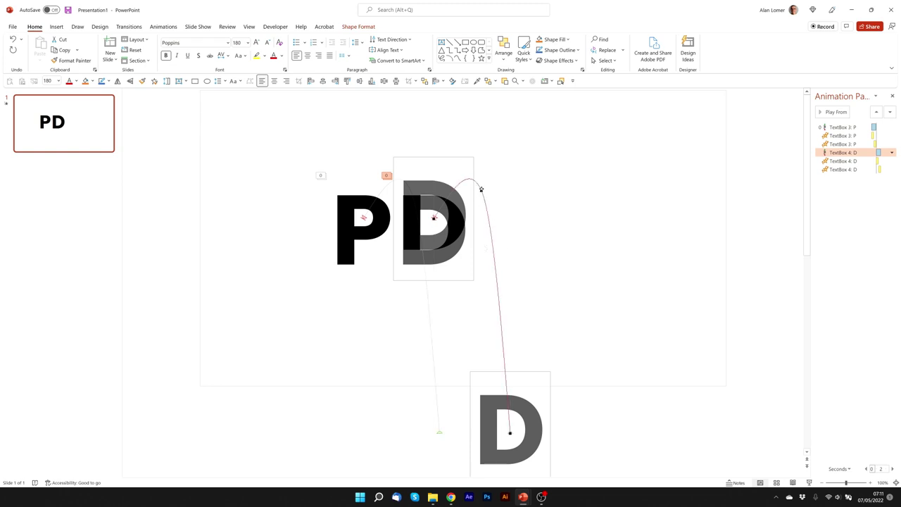
{"action": "left_click", "coordinate": [481, 190]}
{"action": "left_click_drag", "start_coordinate": [482, 190], "coordinate": [483, 201]}
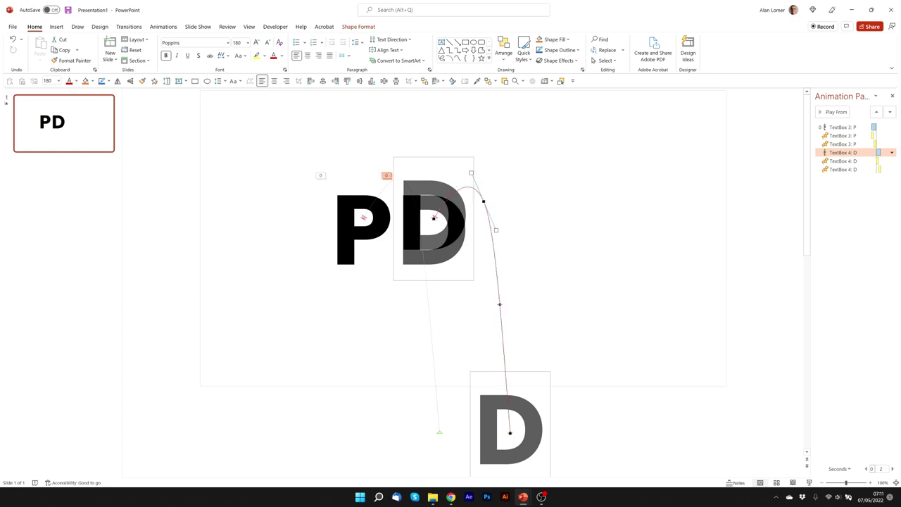
{"action": "left_click_drag", "start_coordinate": [499, 304], "coordinate": [507, 297]}
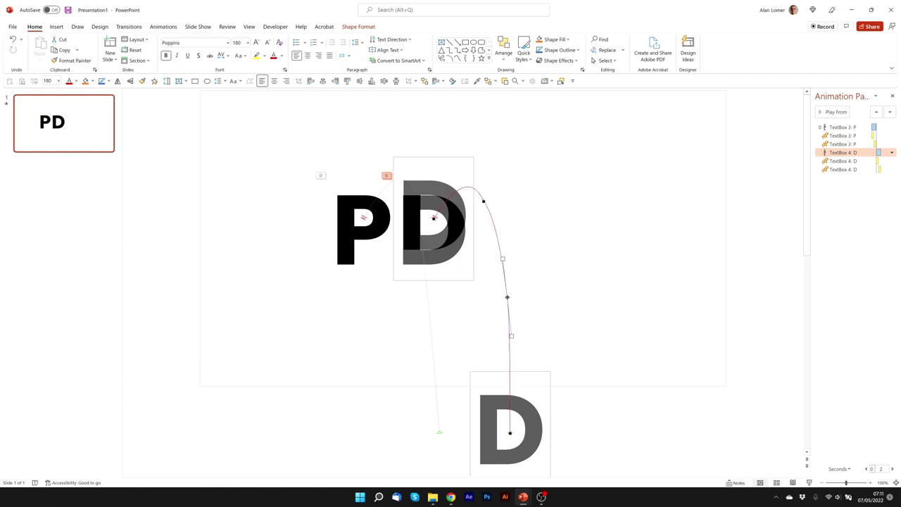
{"action": "right_click", "coordinate": [507, 297]}
{"action": "key", "text": "Escape"}
{"action": "right_click", "coordinate": [483, 202]}
- Add an Appear entrance animation to the letter D and order it directly before the letter's motion path
{"action": "left_click", "coordinate": [163, 27]}
{"action": "left_click", "coordinate": [697, 51]}
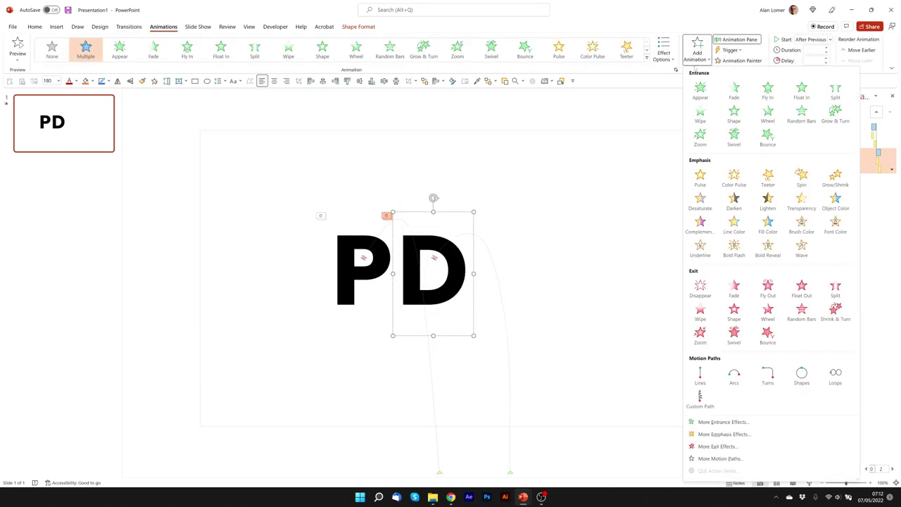
{"action": "left_click", "coordinate": [700, 90]}
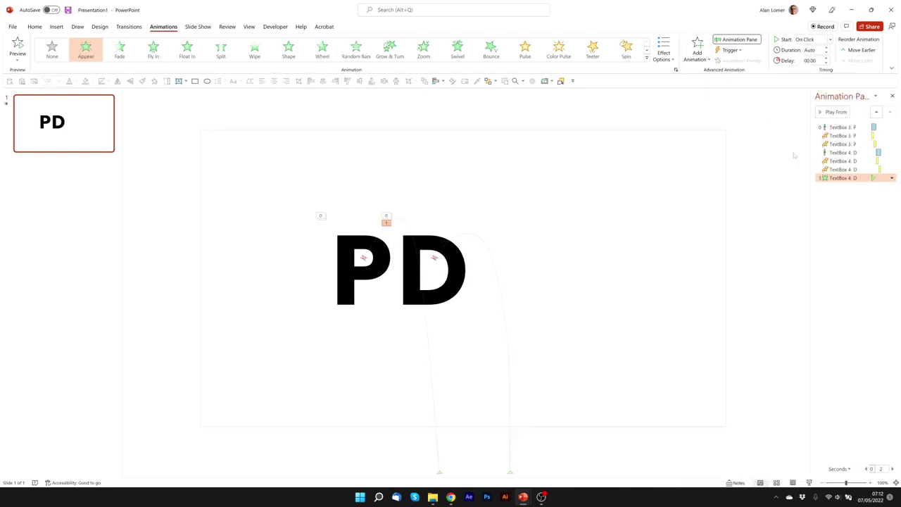
{"action": "left_click_drag", "start_coordinate": [850, 168], "coordinate": [848, 154]}
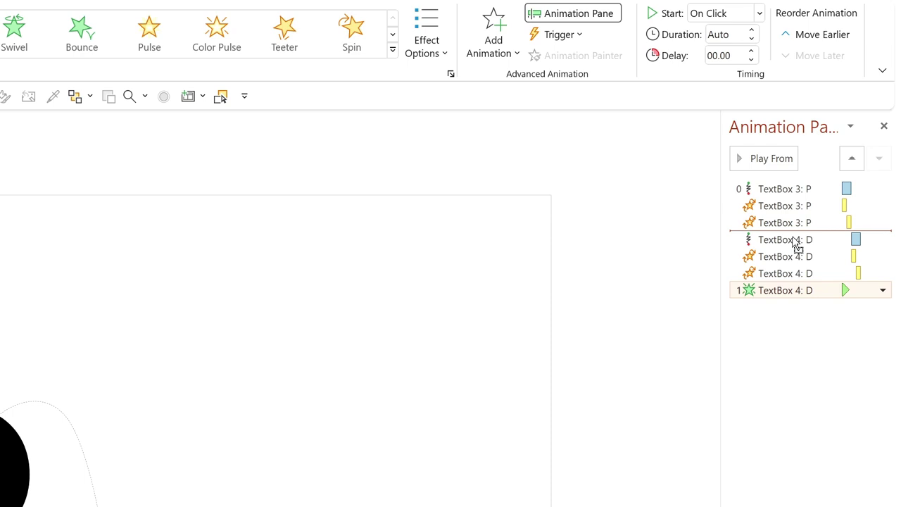
{"action": "left_click_drag", "start_coordinate": [795, 243], "coordinate": [795, 238]}
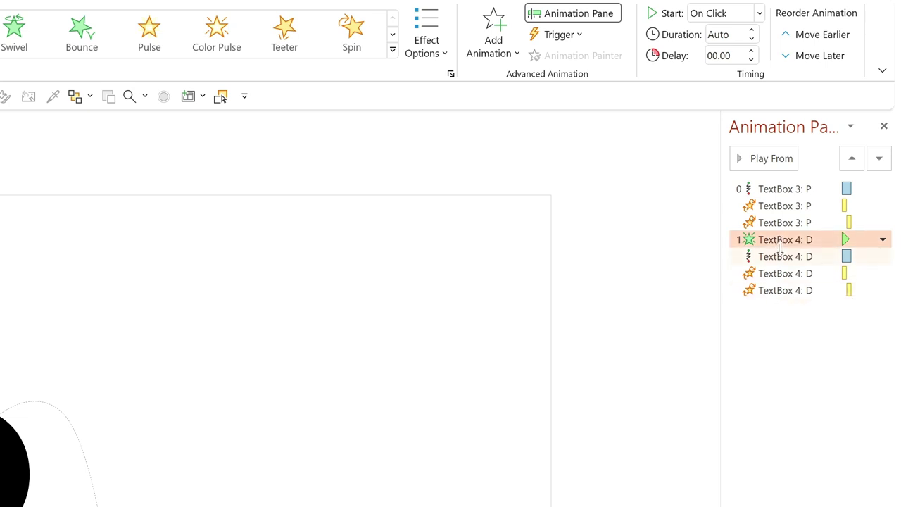
- Give the letter D's Appear animation a With Previous start and a delay of 0.50 seconds
{"action": "left_click", "coordinate": [723, 17]}
{"action": "left_click", "coordinate": [723, 16]}
{"action": "left_click", "coordinate": [724, 19]}
{"action": "left_click", "coordinate": [727, 56]}
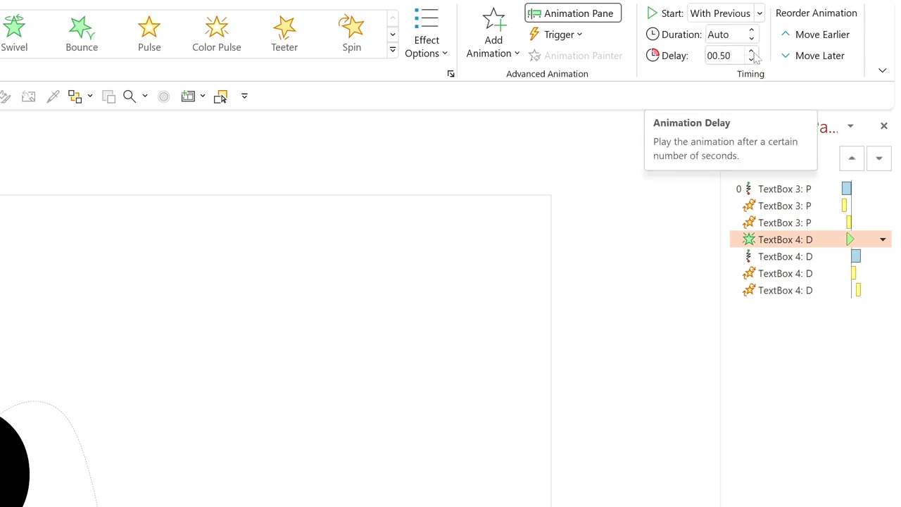
- Set the letter D's motion path to start With Previous with a delay of 0.50 seconds
{"action": "left_click", "coordinate": [777, 257]}
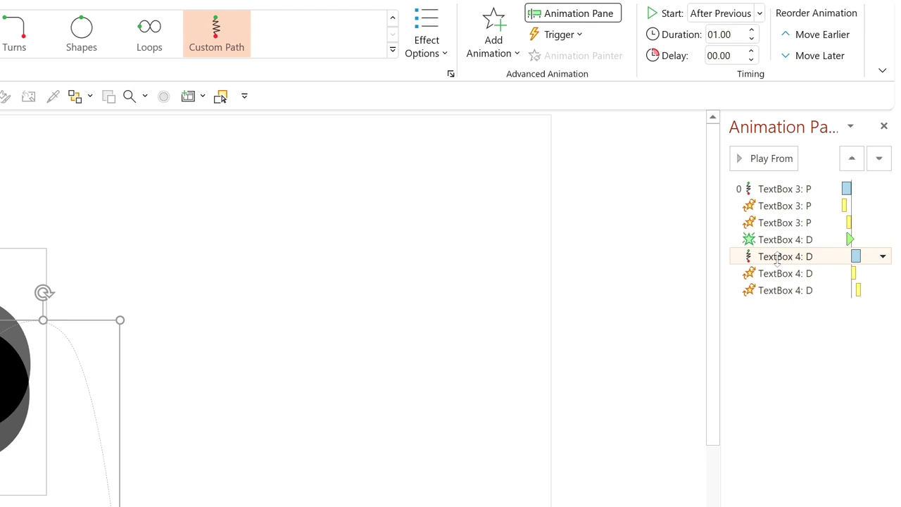
{"action": "left_click", "coordinate": [719, 14]}
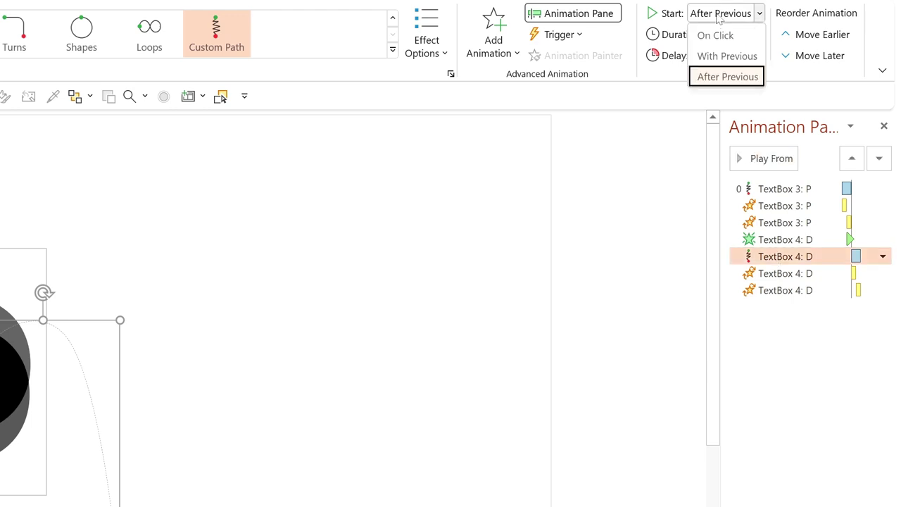
{"action": "left_click", "coordinate": [713, 60]}
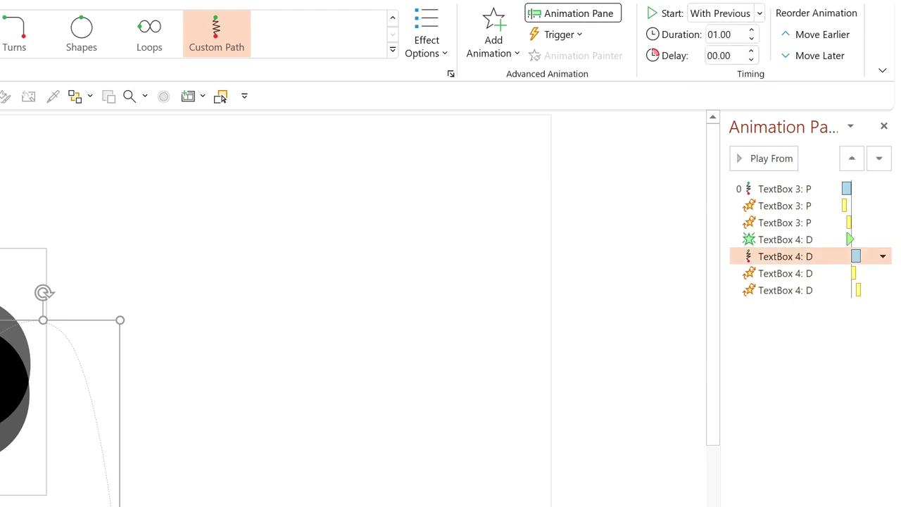
- Give the letter D's first Spin a With Previous start and 0.50-second delay, and increase the second Spin's delay so it follows the first
{"action": "left_click", "coordinate": [786, 277]}
{"action": "left_click", "coordinate": [721, 16]}
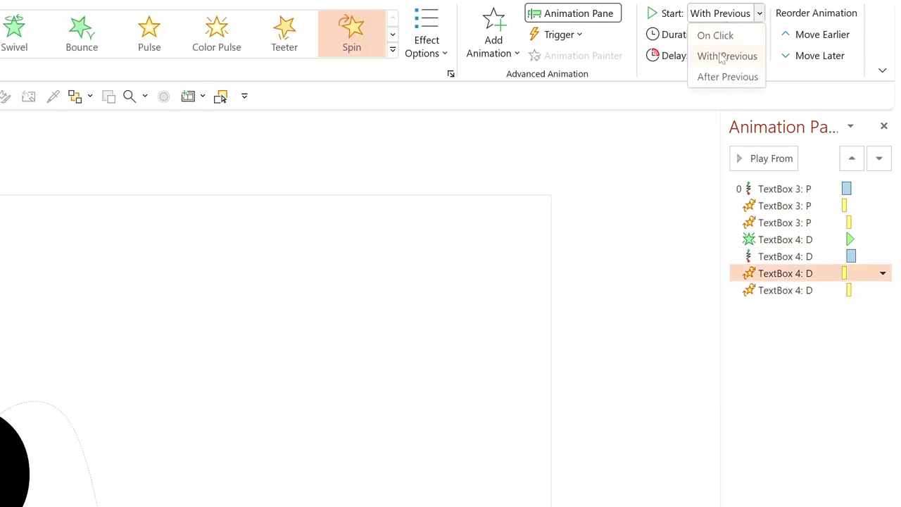
{"action": "left_click", "coordinate": [718, 56]}
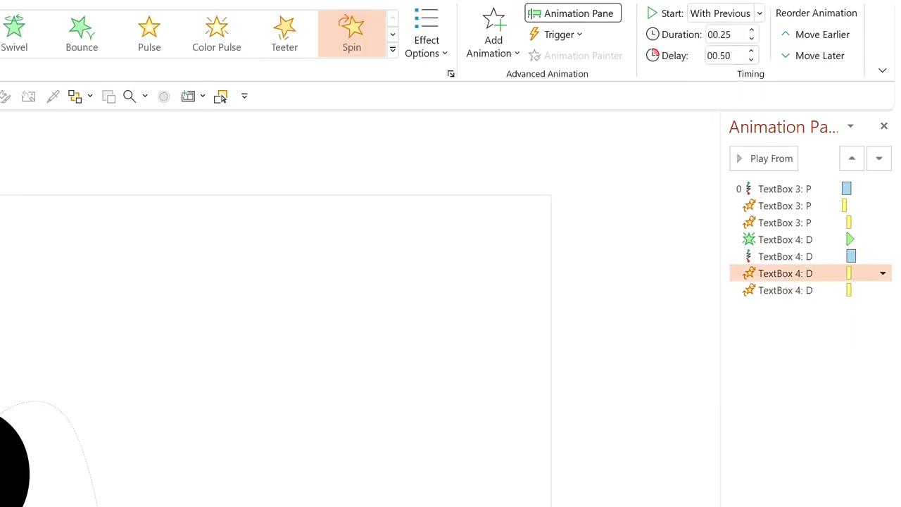
{"action": "left_click", "coordinate": [787, 289]}
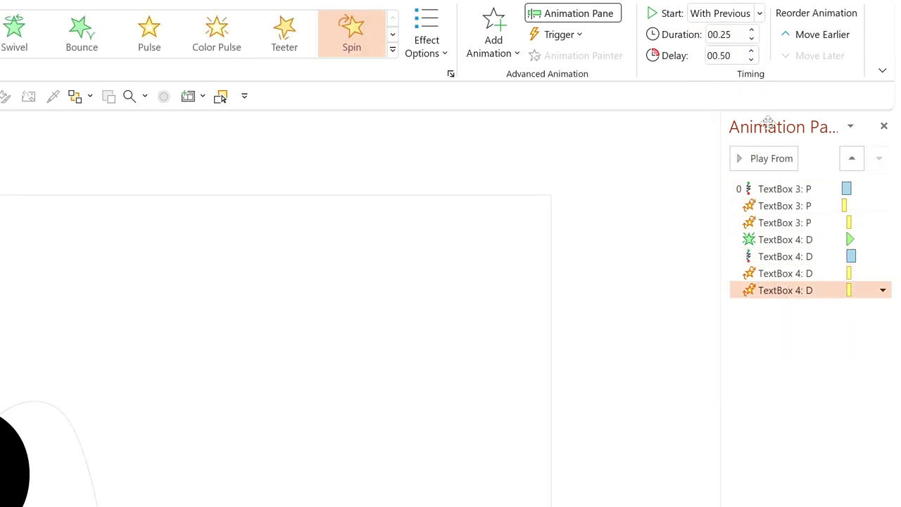
{"action": "left_click", "coordinate": [751, 52]}
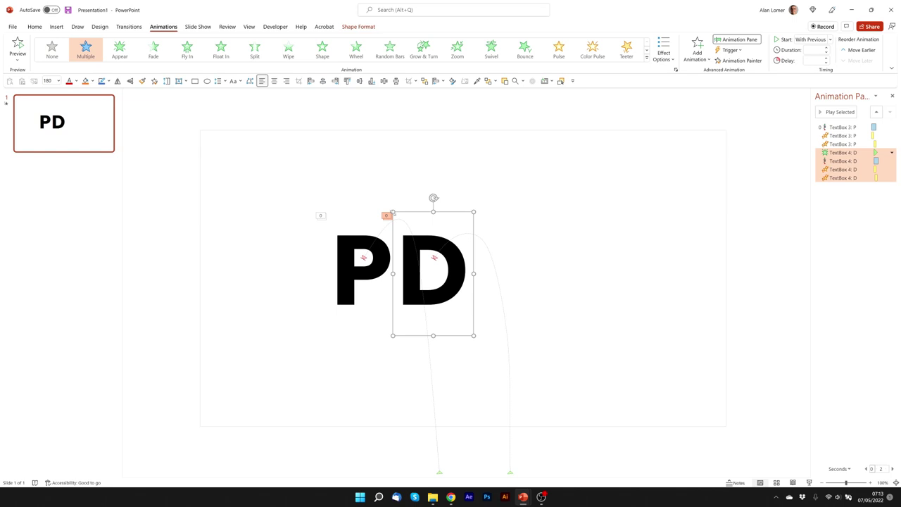
- Duplicate the animated letter D, place the copy beside it, and replace its text with M
{"action": "key", "text": "ctrl+d"}
{"action": "left_click_drag", "start_coordinate": [420, 207], "coordinate": [494, 216]}
{"action": "double_click", "coordinate": [540, 273]}
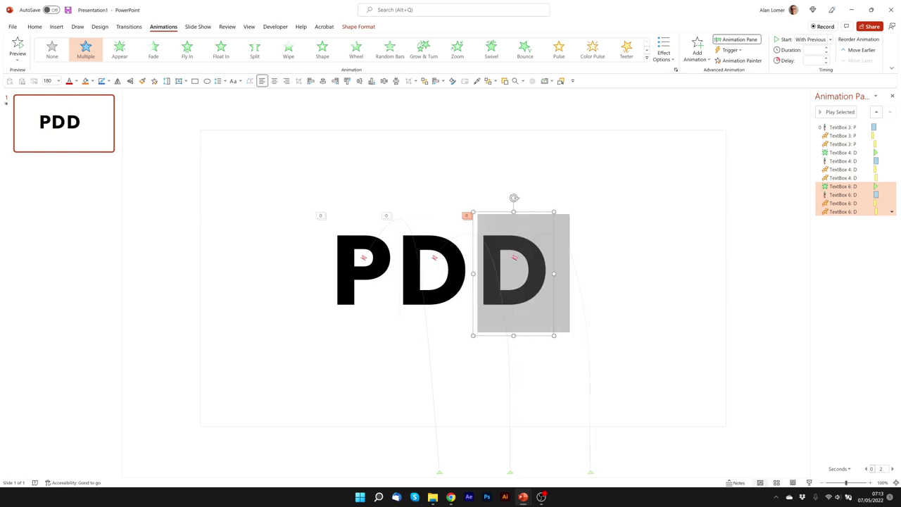
{"action": "type", "text": "M"}
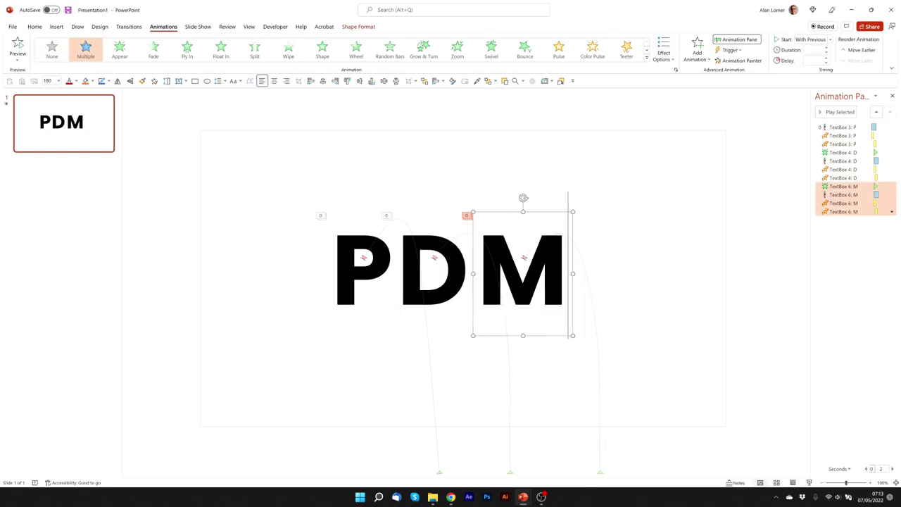
- Edit the points of the letter M's motion path, pulling its two middle points across to the side facing the D
{"action": "right_click", "coordinate": [591, 252]}
{"action": "left_click", "coordinate": [608, 261]}
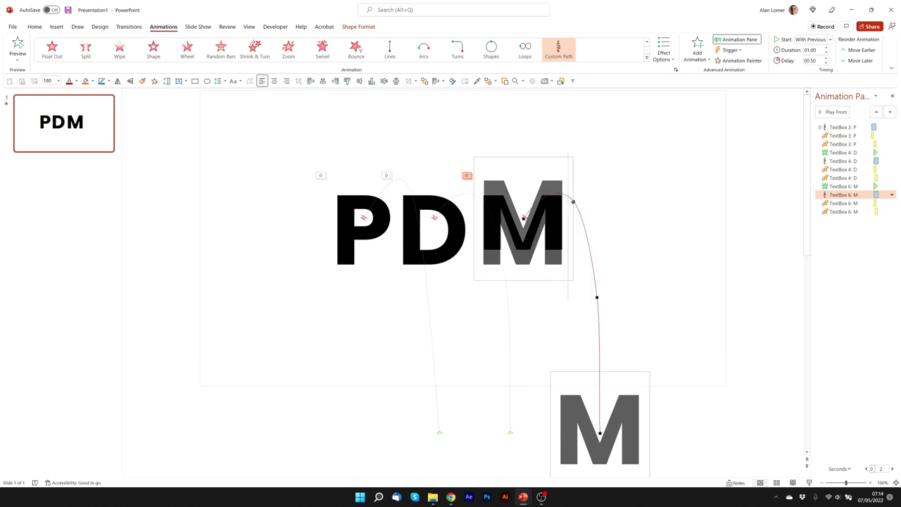
{"action": "left_click", "coordinate": [567, 202]}
{"action": "left_click_drag", "start_coordinate": [568, 202], "coordinate": [483, 226]}
{"action": "left_click_drag", "start_coordinate": [596, 297], "coordinate": [519, 312]}
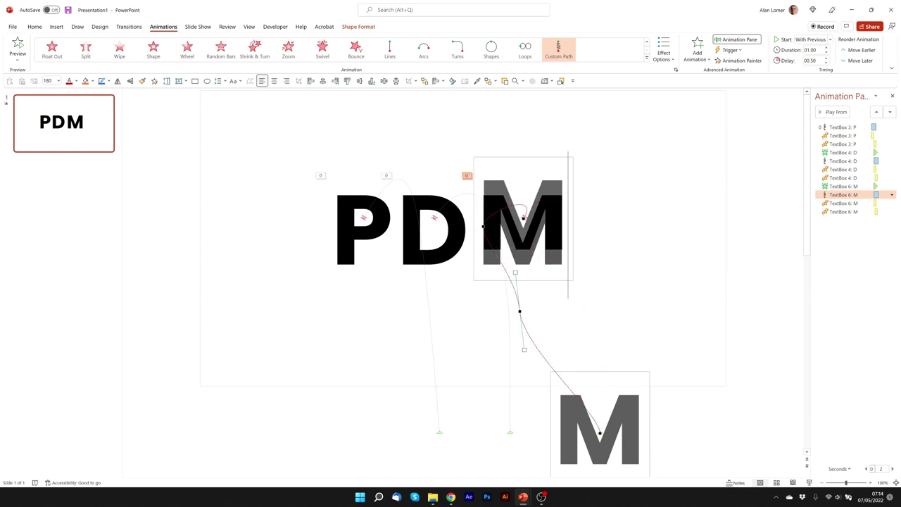
{"action": "left_click_drag", "start_coordinate": [483, 227], "coordinate": [481, 242]}
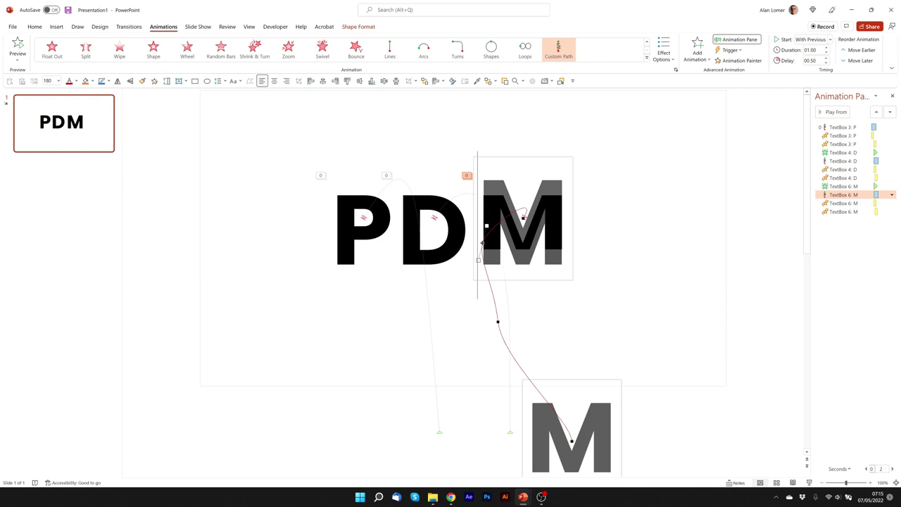
- Make the M path's upper point a smooth point, adjust the lower bend, and finish editing the path
{"action": "right_click", "coordinate": [481, 243]}
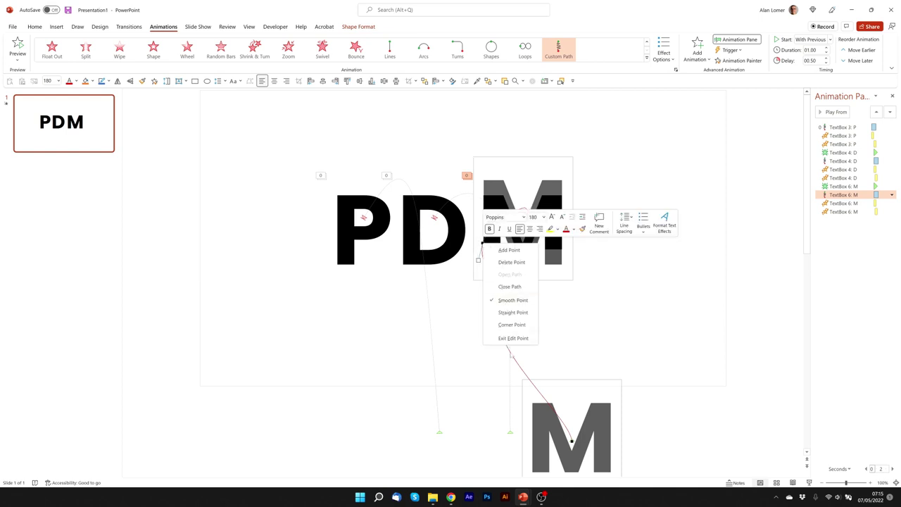
{"action": "left_click", "coordinate": [506, 302]}
{"action": "left_click_drag", "start_coordinate": [504, 326], "coordinate": [499, 322]}
{"action": "left_click_drag", "start_coordinate": [502, 359], "coordinate": [513, 354]}
{"action": "key", "text": "Escape"}
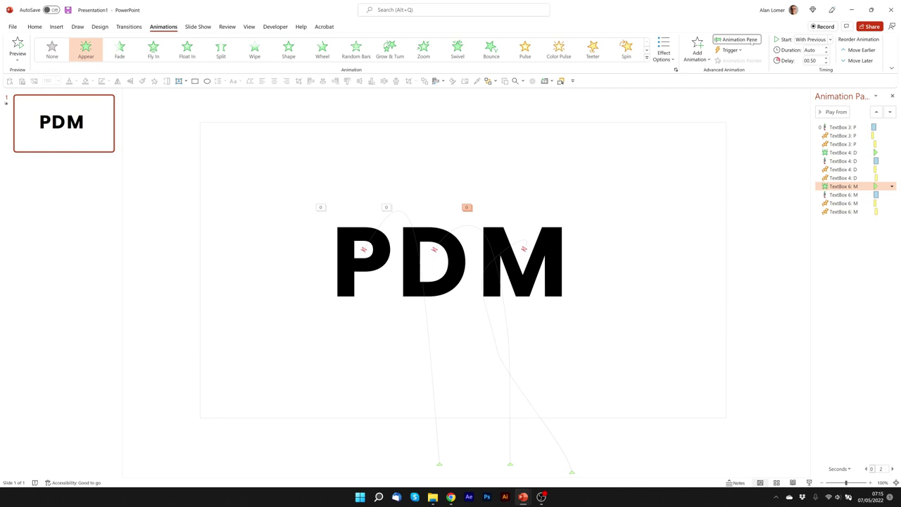
- Set the delays of the letter M's Appear and motion path to 0.75 seconds and increase both Spin delays to match
{"action": "left_click", "coordinate": [825, 57]}
{"action": "left_click", "coordinate": [844, 195]}
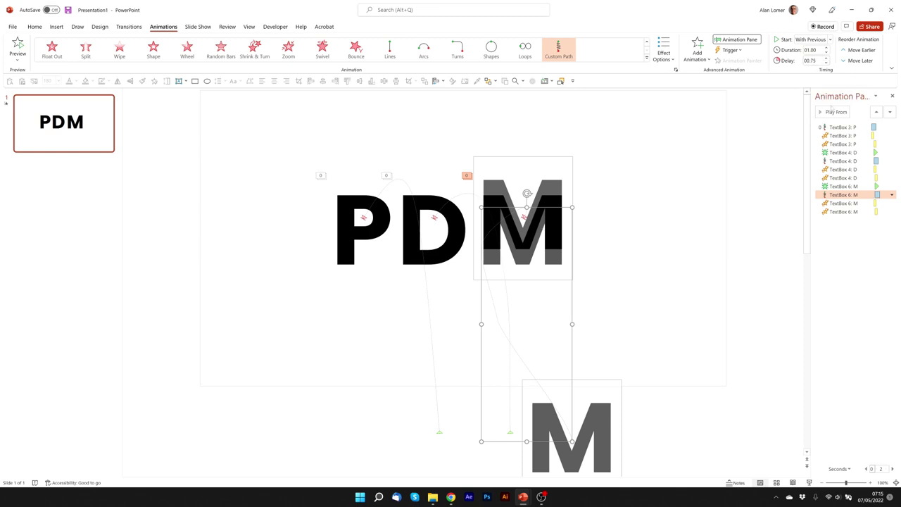
{"action": "left_click", "coordinate": [845, 203]}
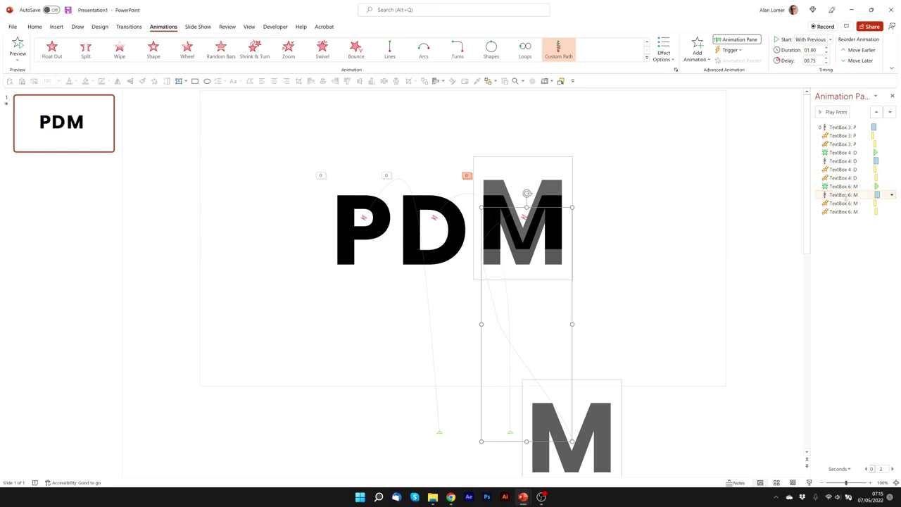
{"action": "left_click", "coordinate": [827, 58]}
{"action": "left_click", "coordinate": [845, 211]}
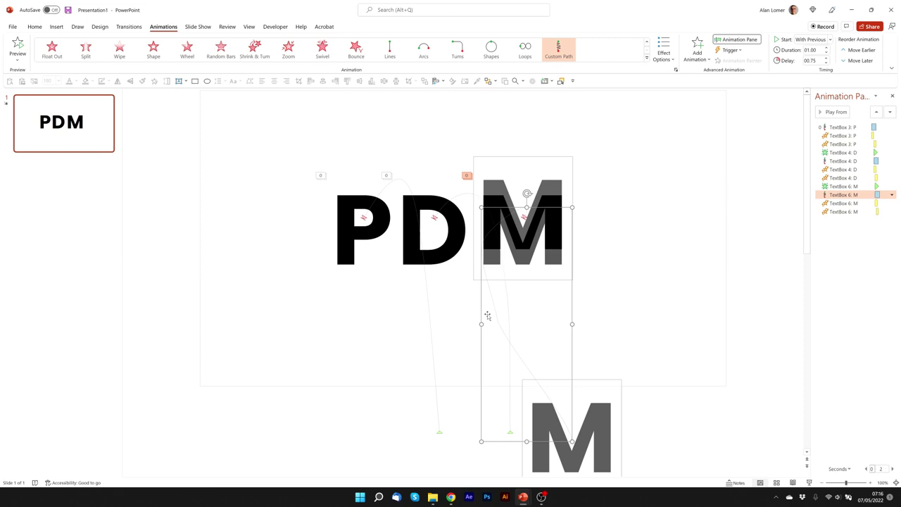
- Smooth the lower bend of the letter M's motion path and move its upper point up toward the D as a smooth point
{"action": "right_click", "coordinate": [498, 321]}
{"action": "left_click", "coordinate": [512, 329]}
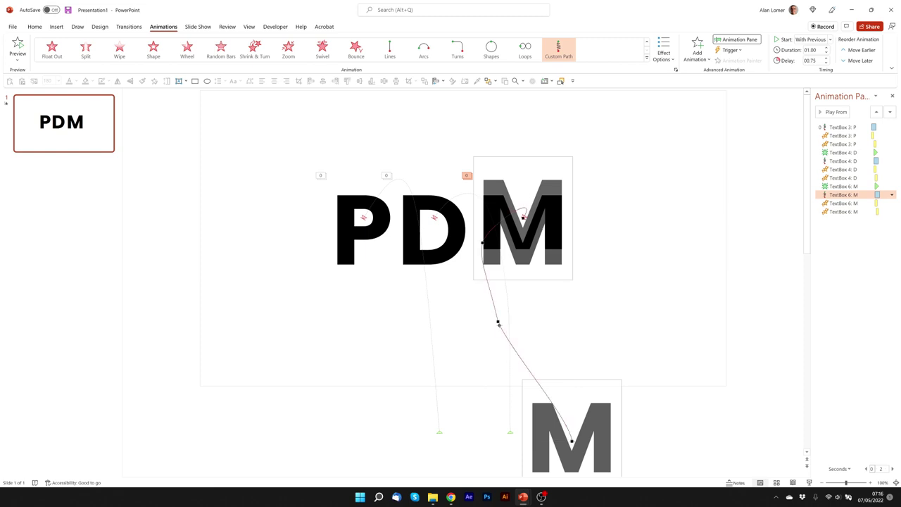
{"action": "right_click", "coordinate": [497, 321]}
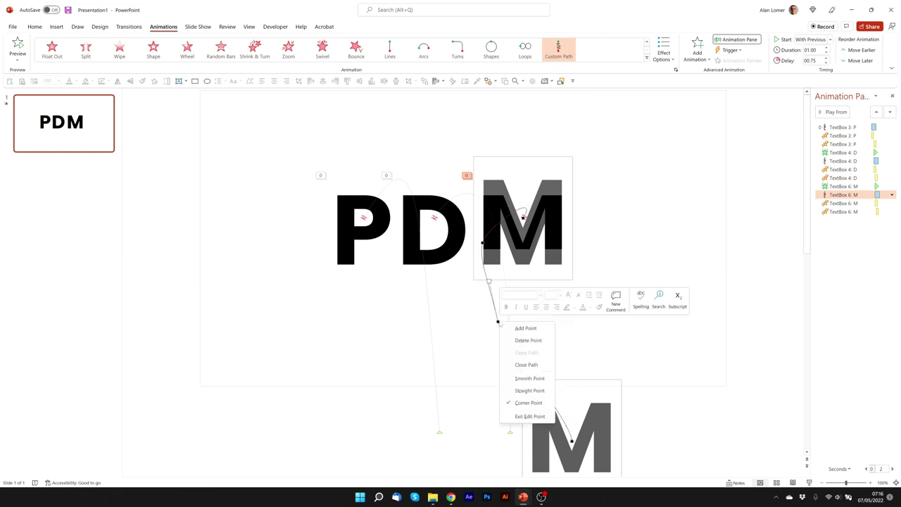
{"action": "left_click", "coordinate": [528, 390]}
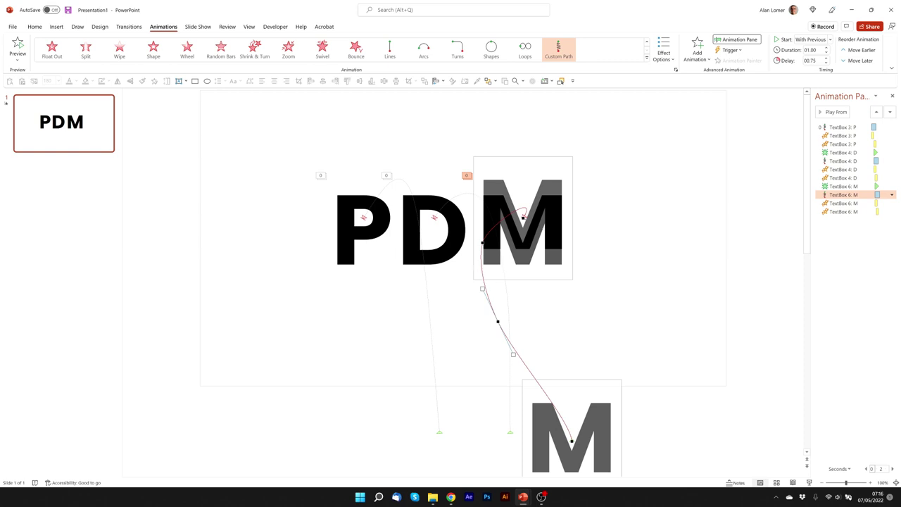
{"action": "left_click_drag", "start_coordinate": [482, 242], "coordinate": [469, 223]}
{"action": "right_click", "coordinate": [470, 225]}
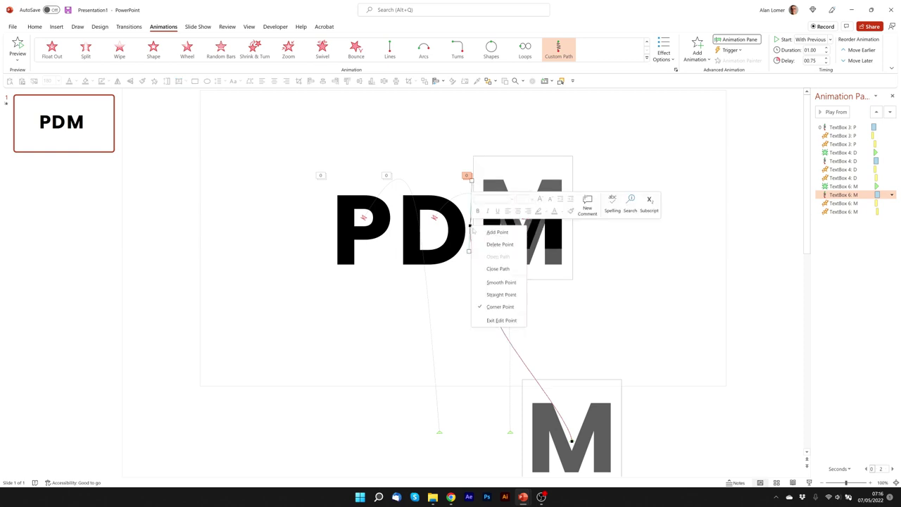
{"action": "left_click", "coordinate": [494, 281]}
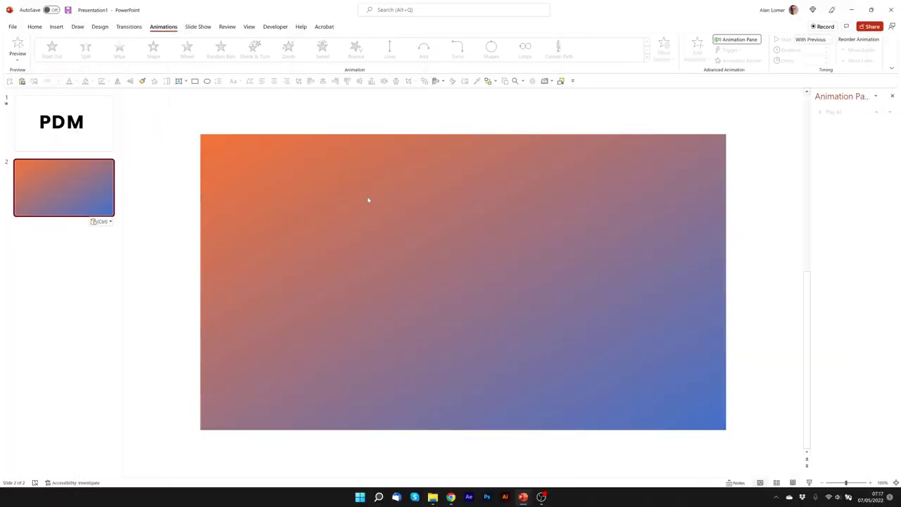
- Open the gradient slide's background formatting, and copy the animated letters P, D and M from slide 1 onto that slide
{"action": "right_click", "coordinate": [368, 199]}
{"action": "left_click", "coordinate": [397, 284]}
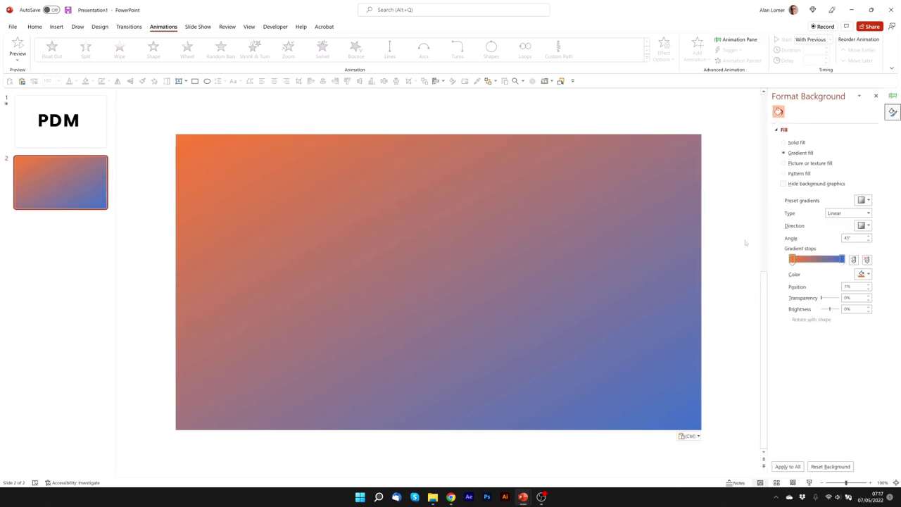
{"action": "left_click", "coordinate": [66, 135]}
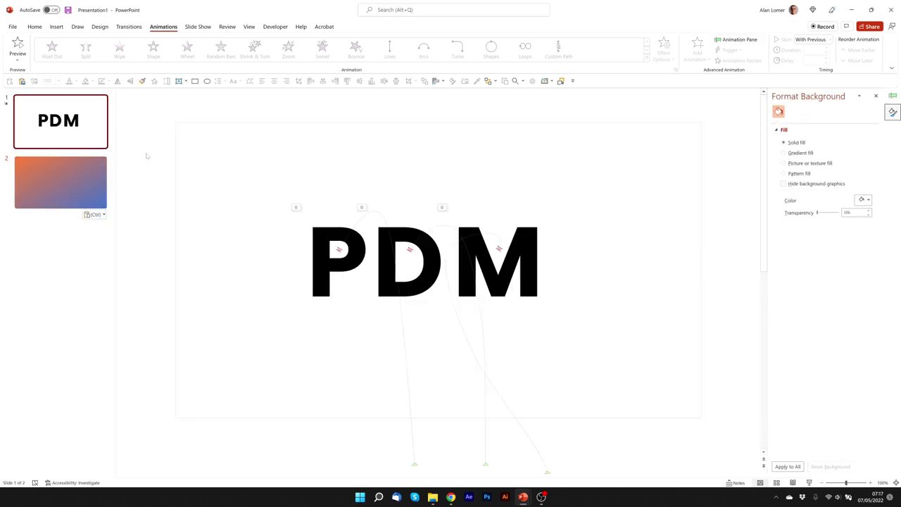
{"action": "left_click_drag", "start_coordinate": [147, 153], "coordinate": [702, 415]}
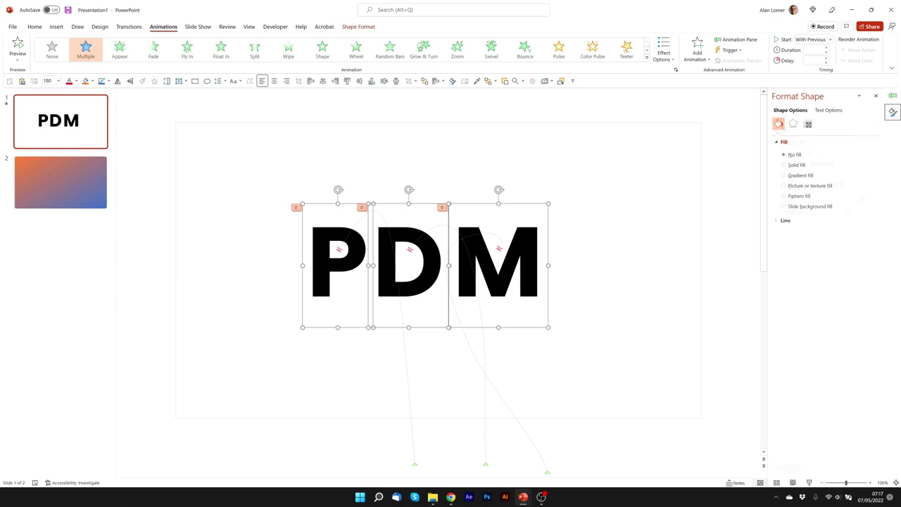
{"action": "left_click", "coordinate": [85, 187]}
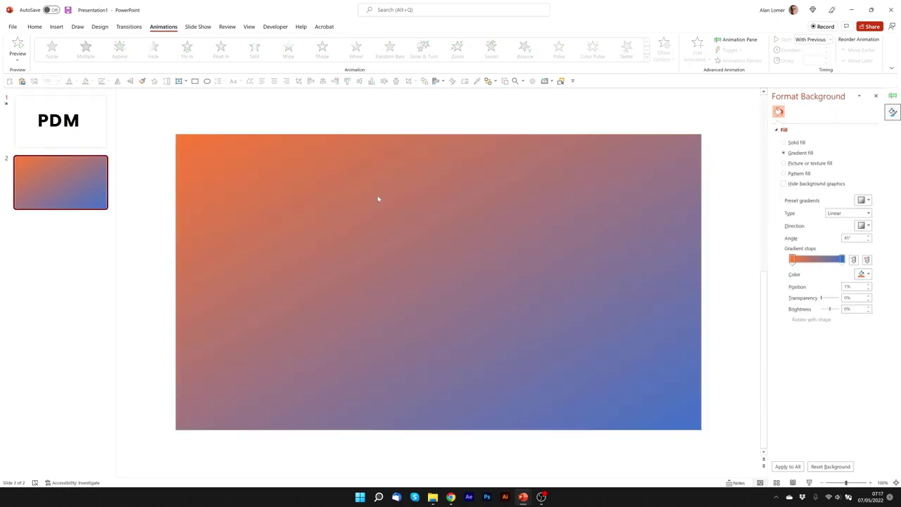
{"action": "key", "text": "ctrl+v"}
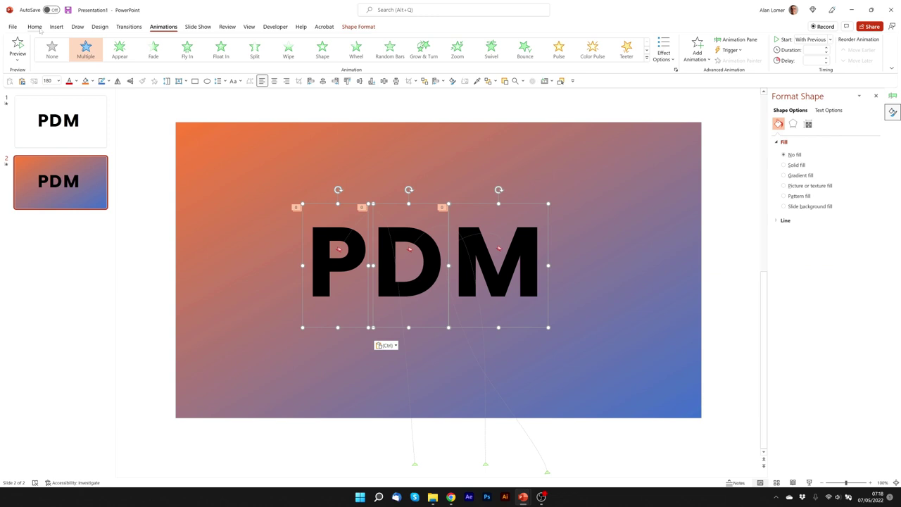
- Color the pasted letters P, D and M white and shift them to the horizontal center of the gradient slide
{"action": "left_click", "coordinate": [34, 26]}
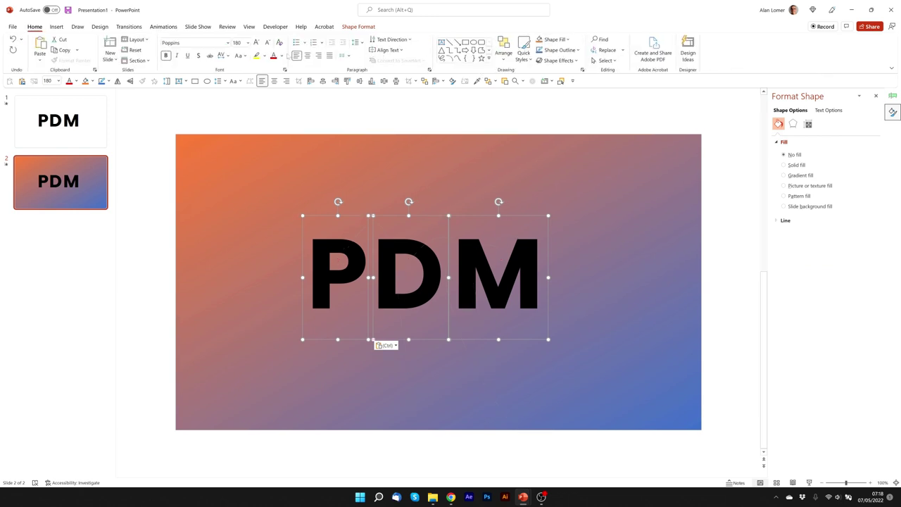
{"action": "left_click", "coordinate": [279, 56]}
{"action": "left_click", "coordinate": [275, 75]}
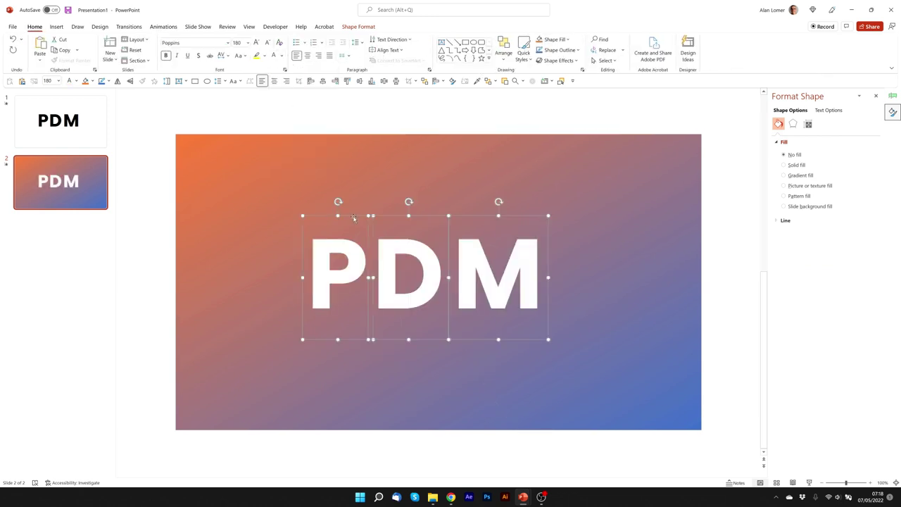
{"action": "left_click_drag", "start_coordinate": [353, 216], "coordinate": [374, 215]}
{"action": "left_click", "coordinate": [422, 274]}
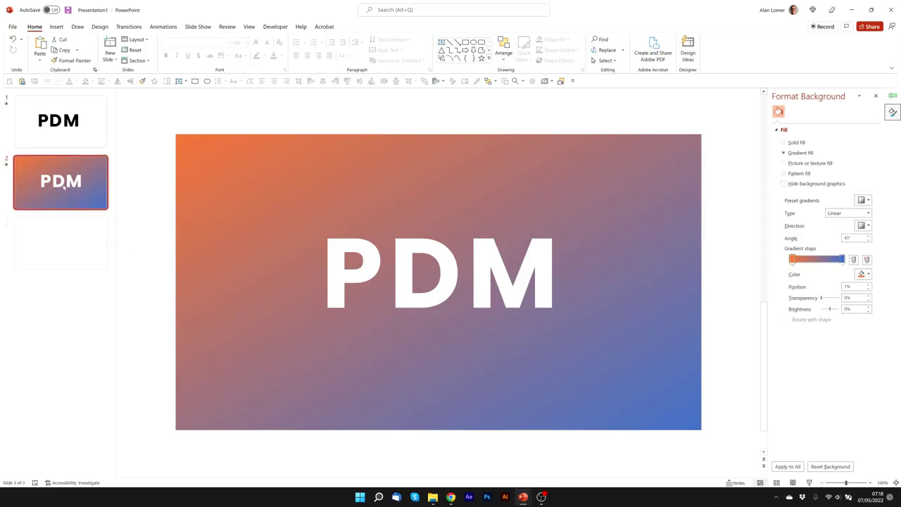
- Replace the letters on the duplicated gradient slide with A, B and C, and move the B slightly away from the A
{"action": "double_click", "coordinate": [367, 265]}
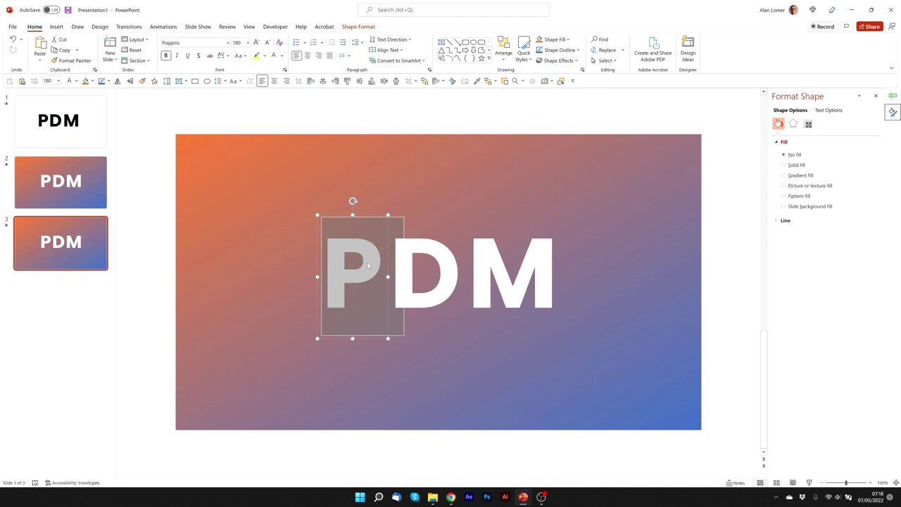
{"action": "type", "text": "A"}
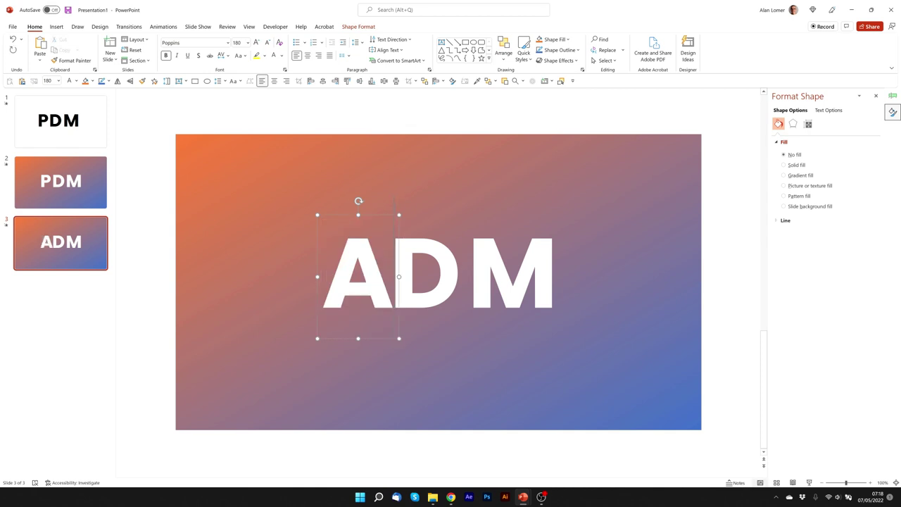
{"action": "double_click", "coordinate": [425, 274]}
{"action": "type", "text": "B"}
{"action": "double_click", "coordinate": [512, 274]}
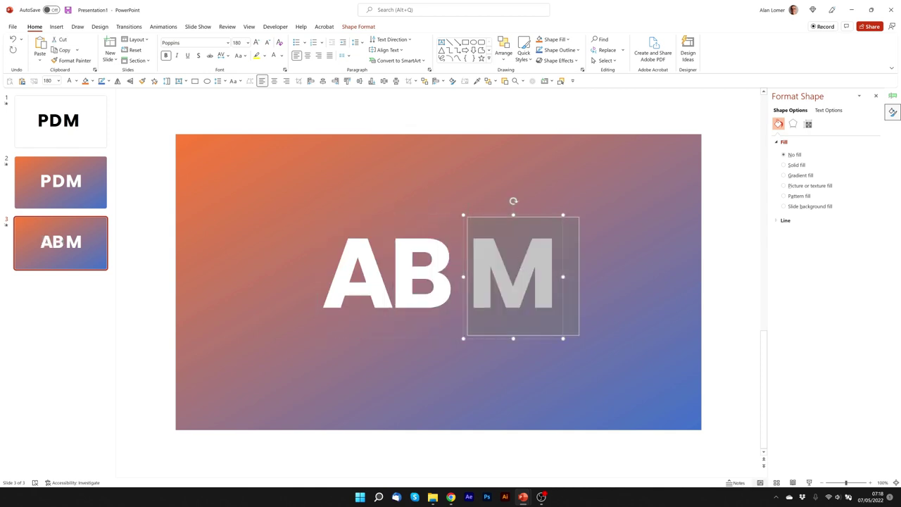
{"action": "type", "text": "C"}
{"action": "left_click", "coordinate": [394, 215]}
{"action": "left_click_drag", "start_coordinate": [395, 216], "coordinate": [406, 217]}
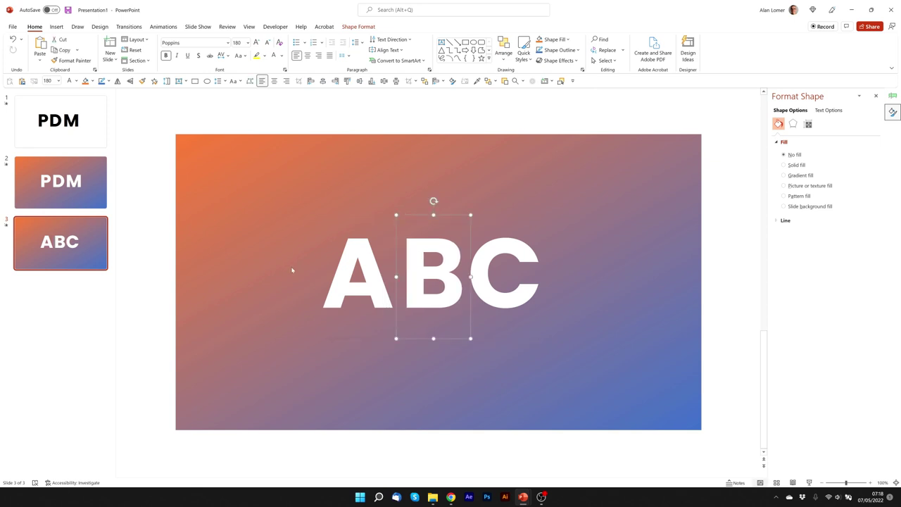